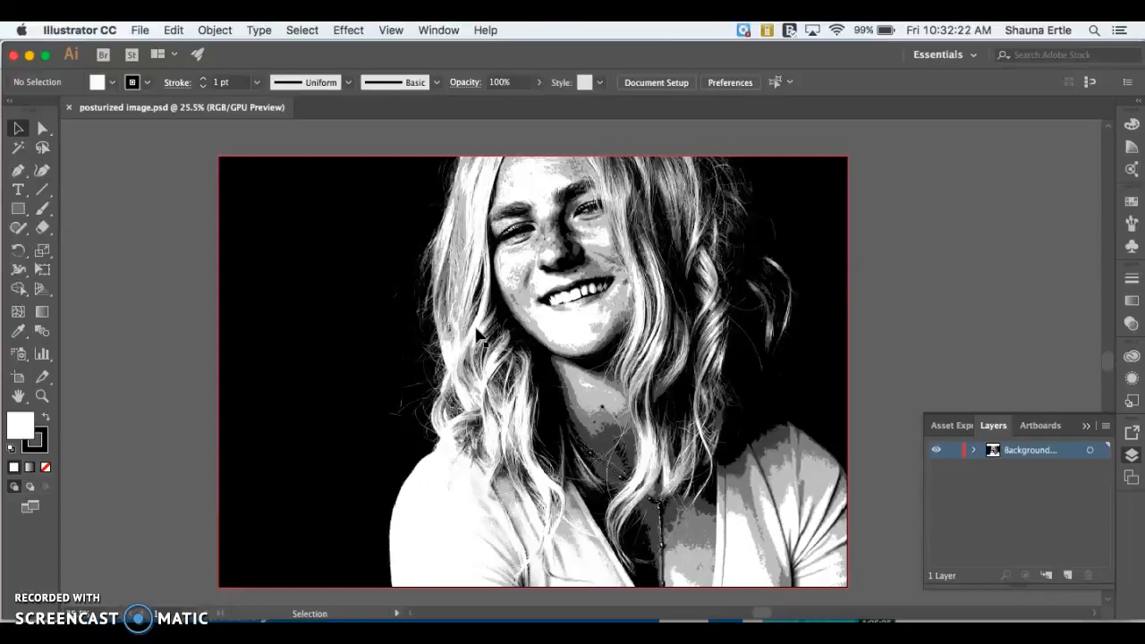
Add a new layer above the portrait photo and activate the Pen tool.
click(1067, 575)
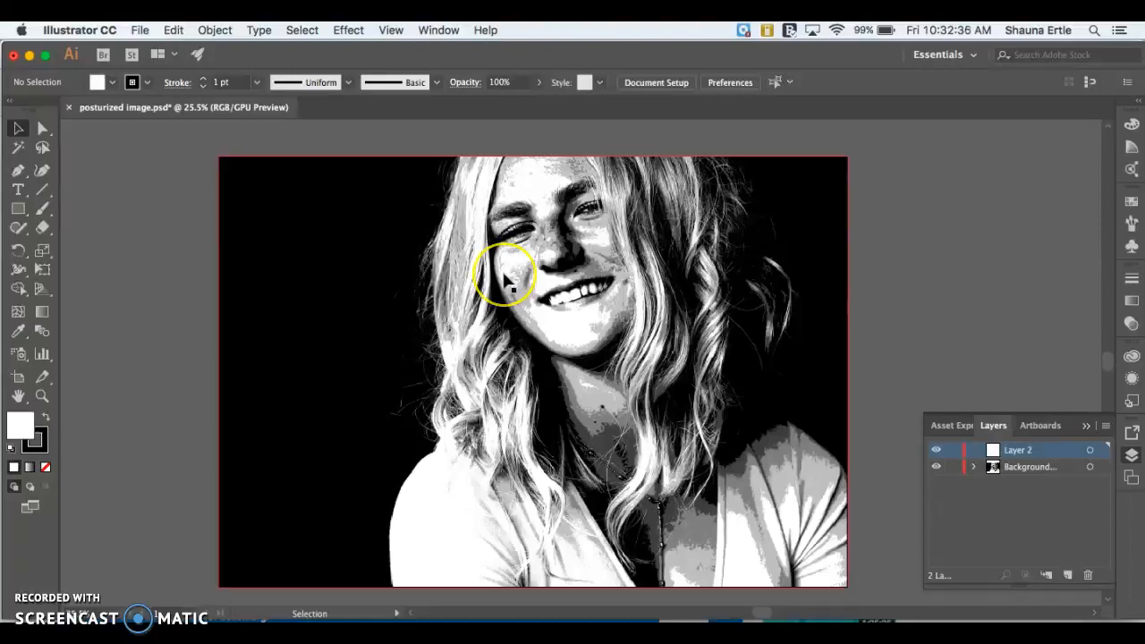
scroll(506, 282, up, 4)
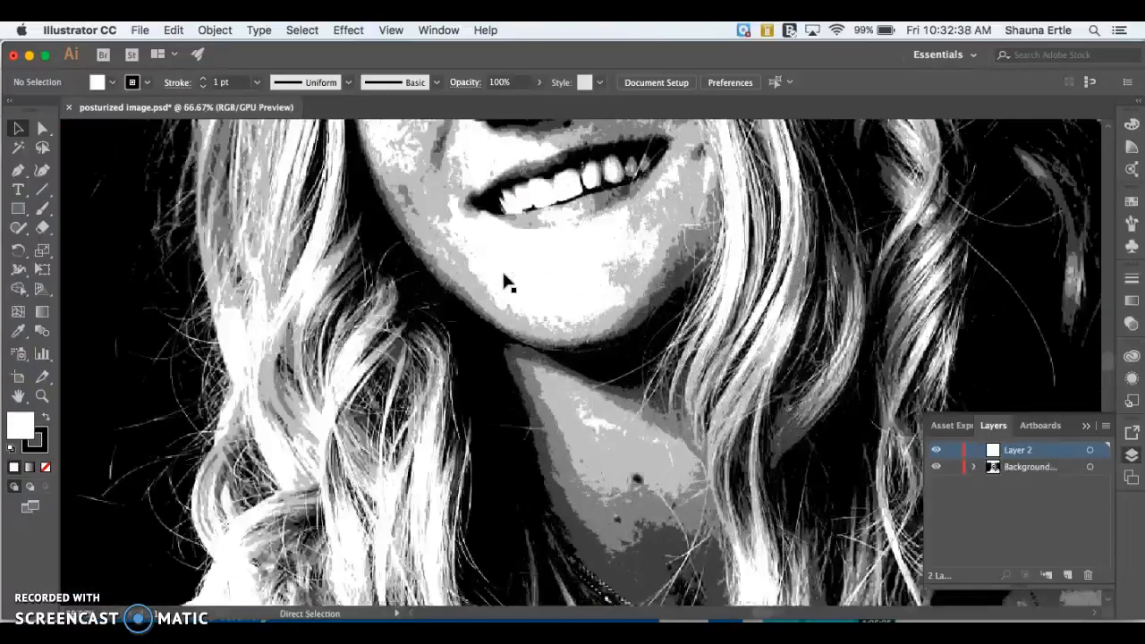
scroll(505, 282, up, 5)
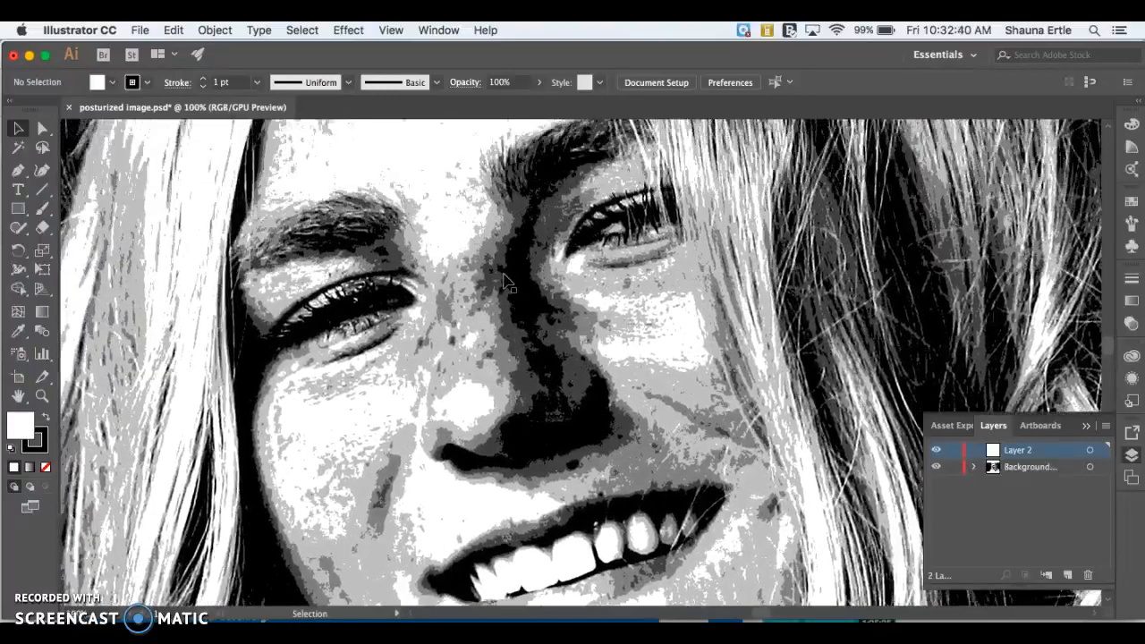
scroll(505, 282, down, 1)
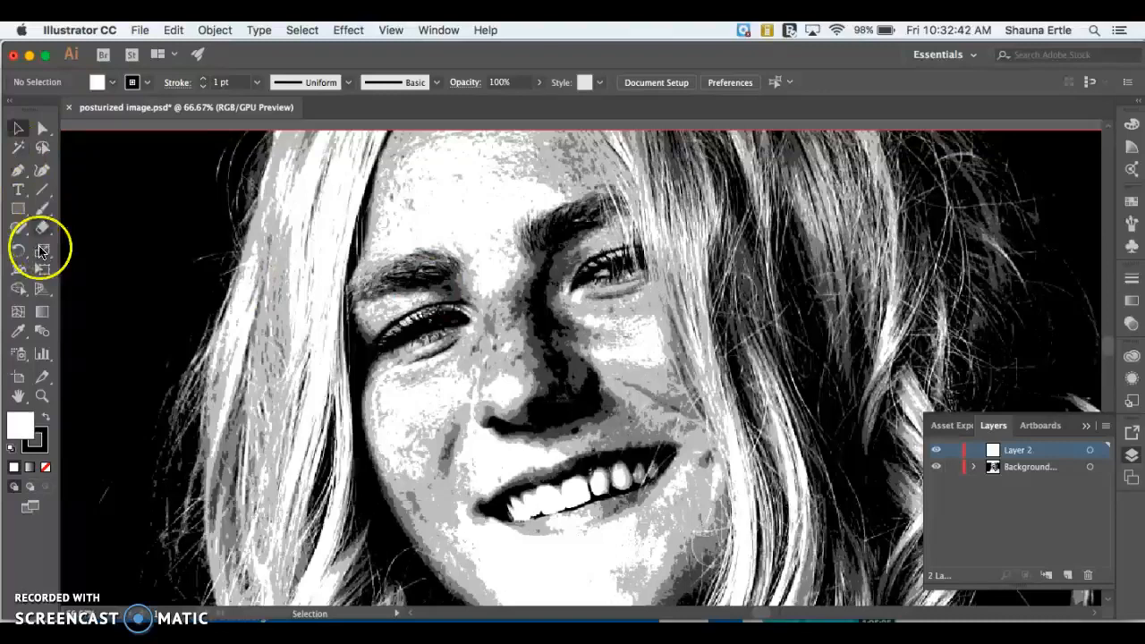
click(18, 171)
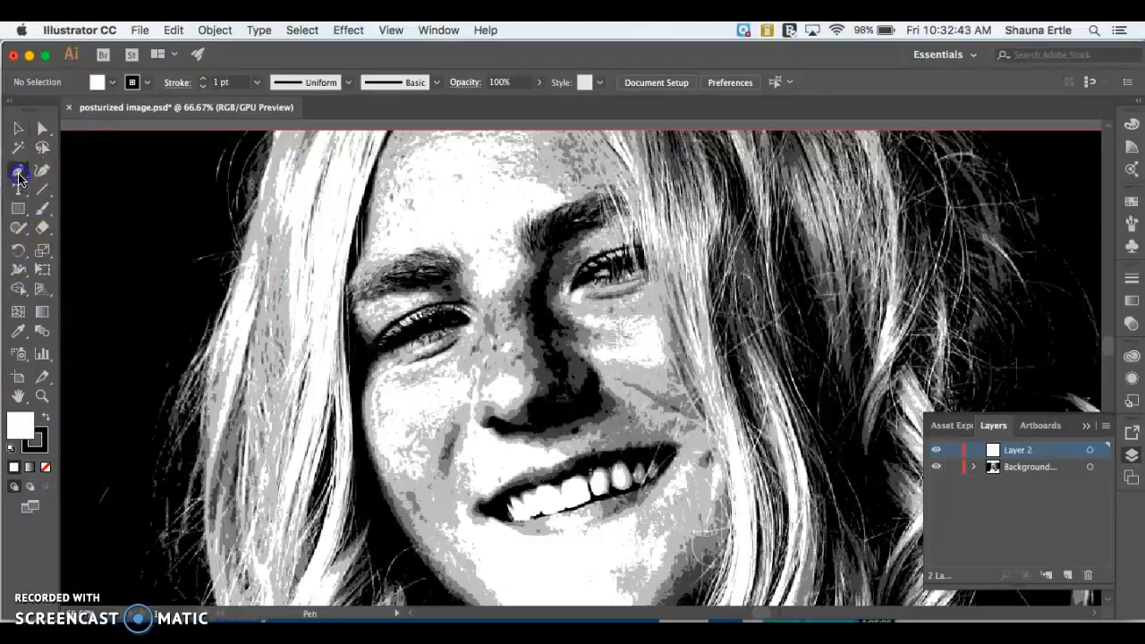
Outline the eye on the left side of the face as a closed Pen path.
click(453, 359)
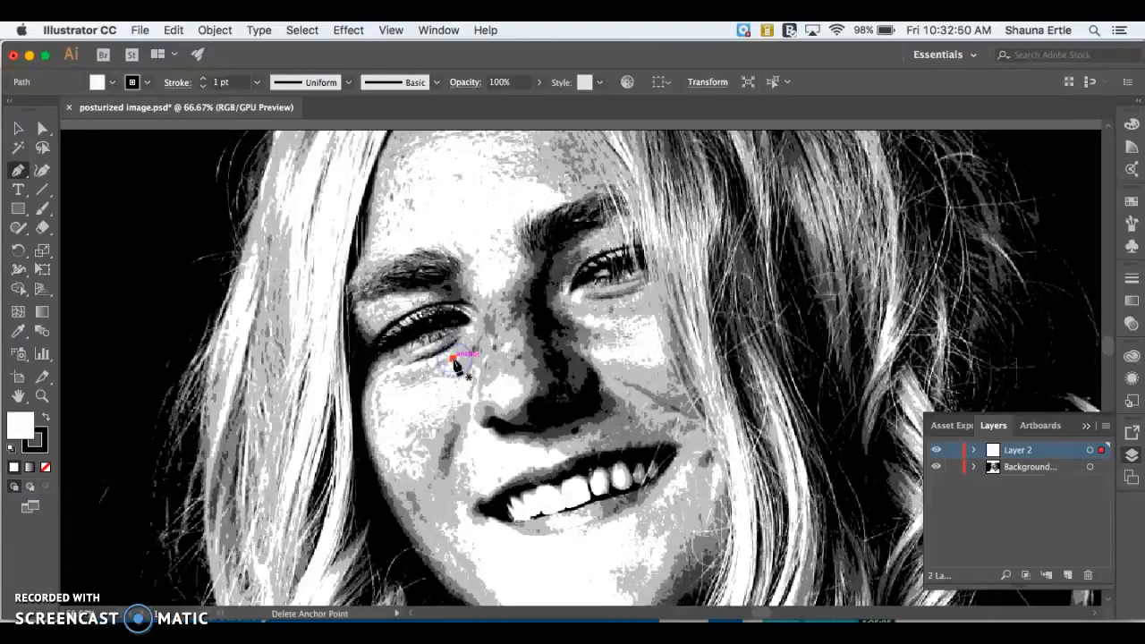
click(453, 358)
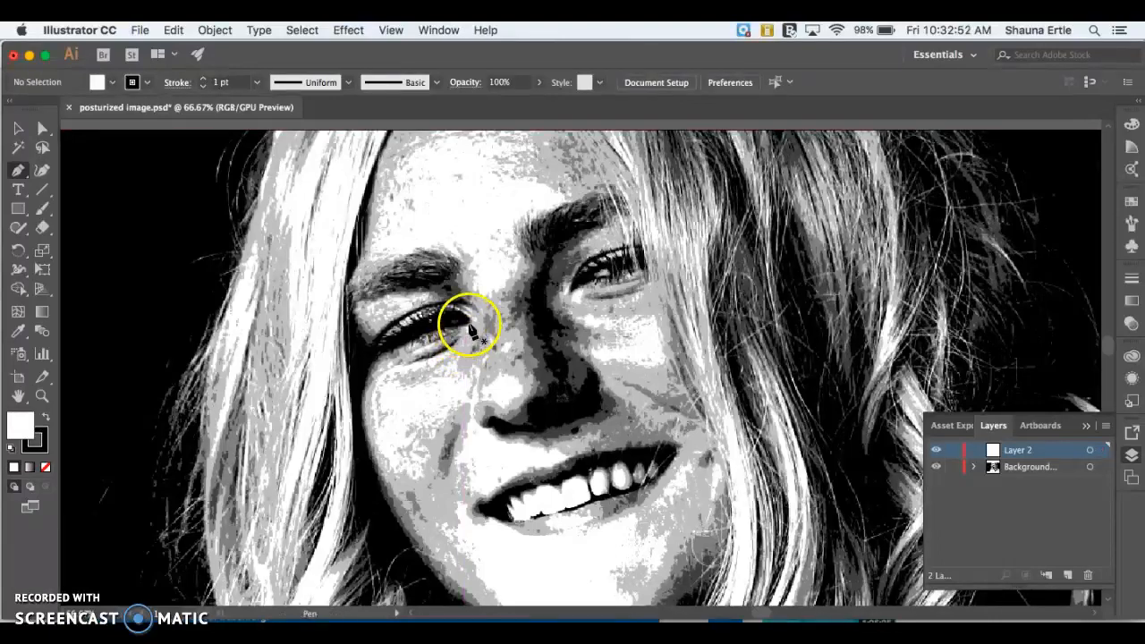
click(468, 324)
click(458, 337)
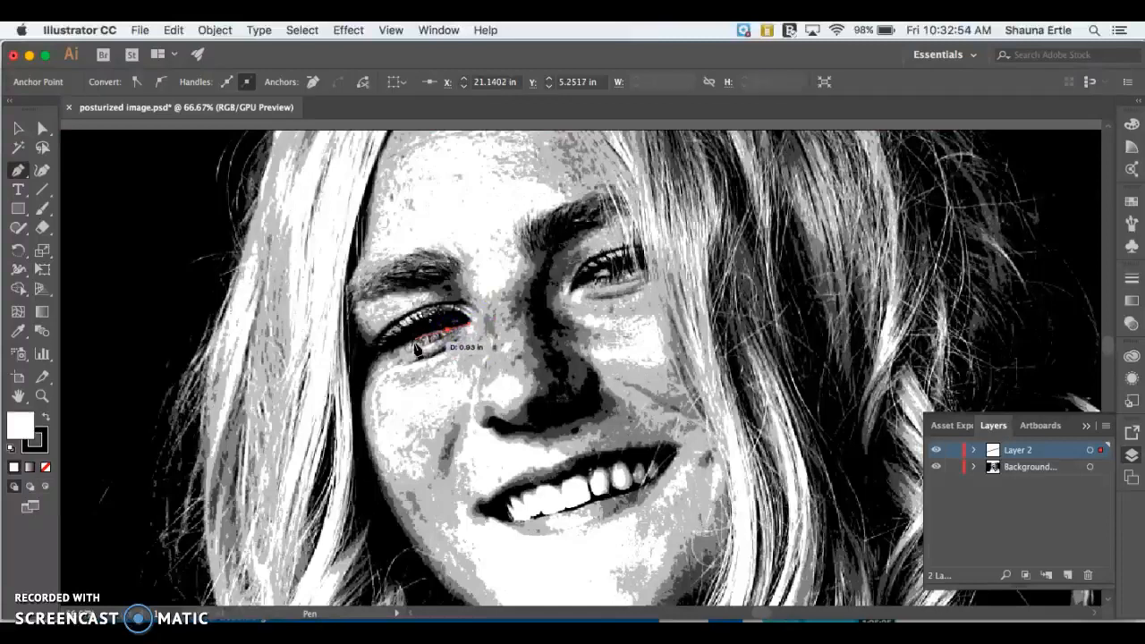
click(410, 348)
click(380, 355)
click(380, 329)
click(452, 299)
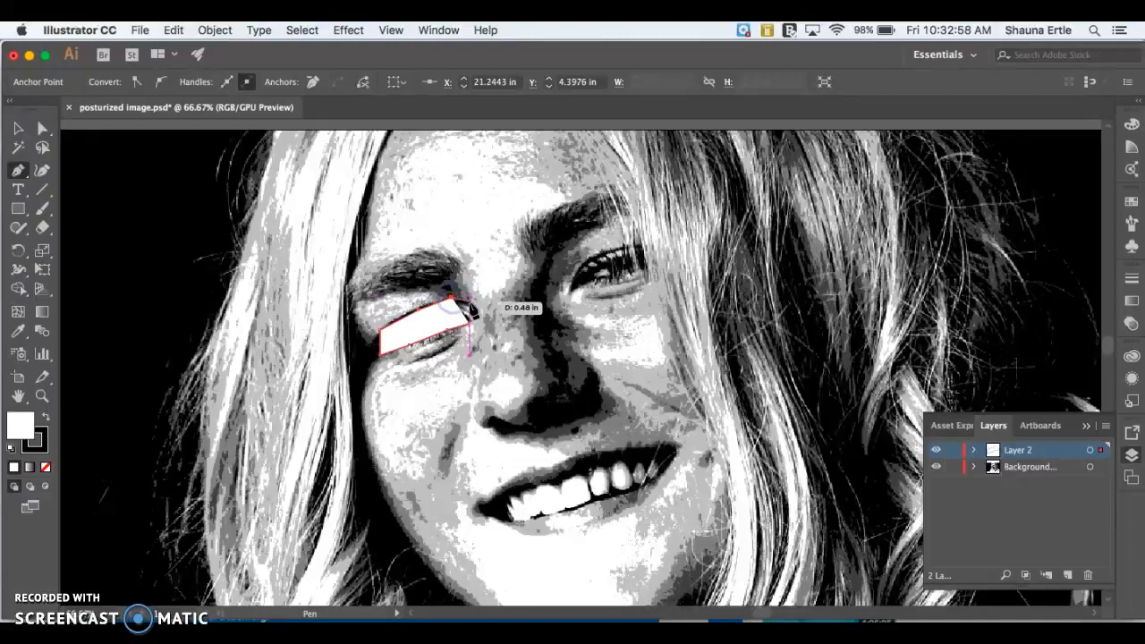
click(474, 321)
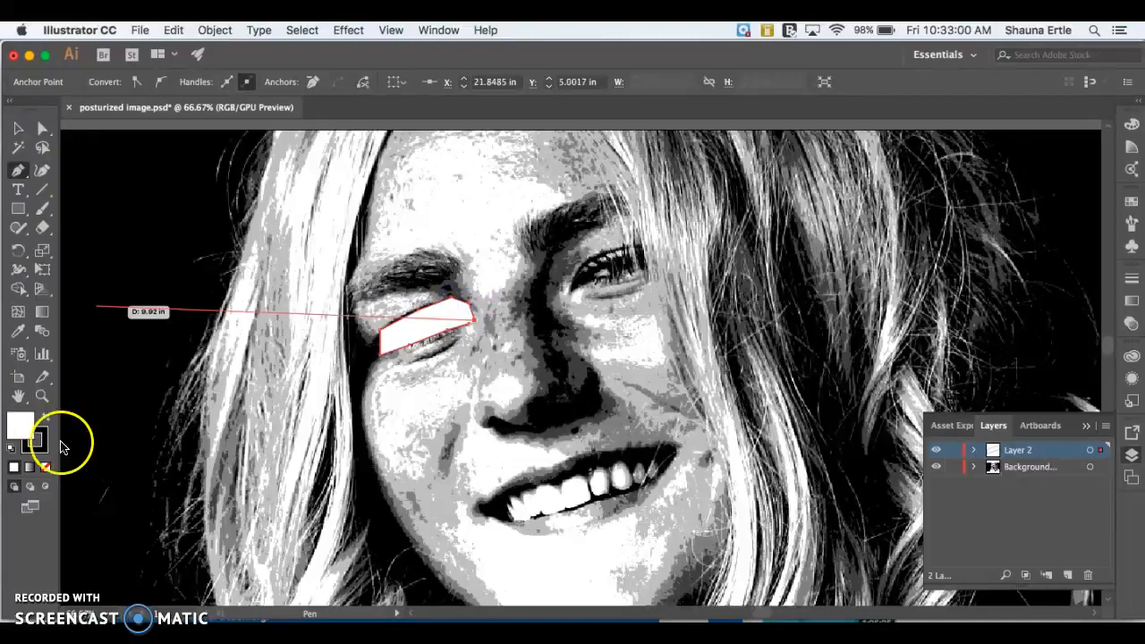
Remove the eye path's fill and try to outline the eyebrow above it.
click(45, 468)
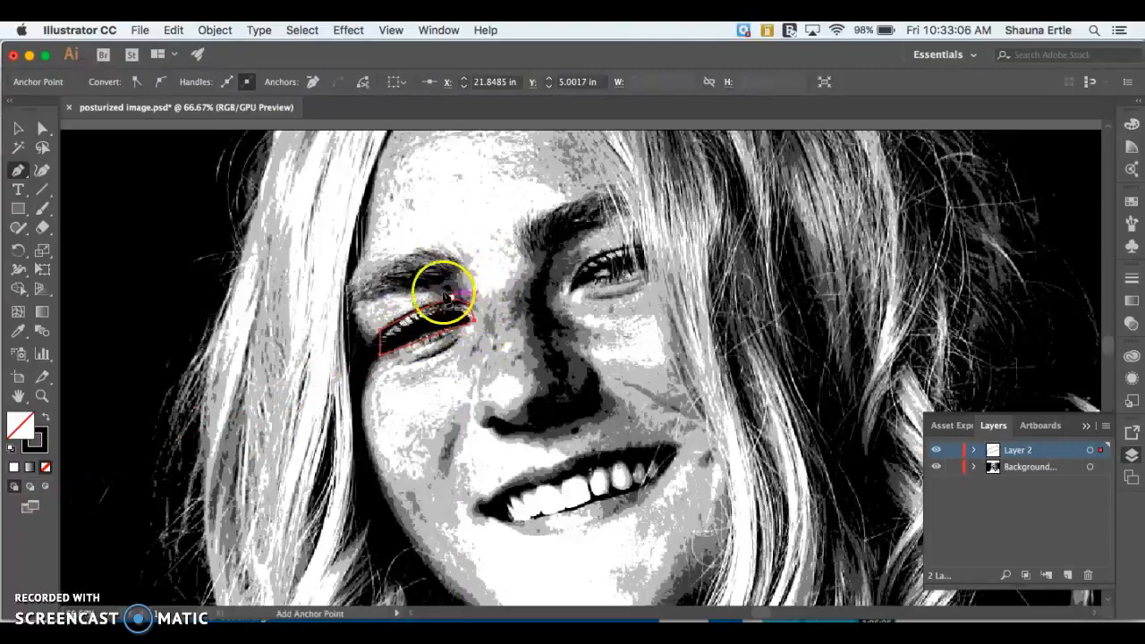
drag(458, 258, 393, 262)
click(350, 303)
Undo the eyebrow and eye outlines drawn with the Pen tool.
key(super+z)
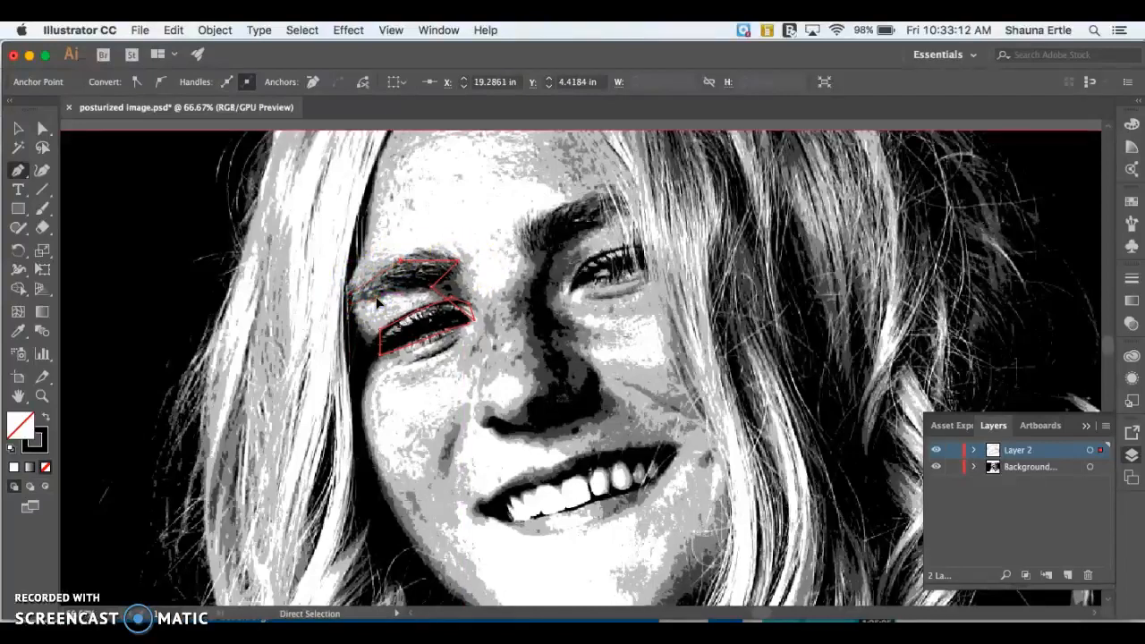
key(super+z)
key(super+z)
key(super+z)
key(super+z)
key(super+z)
key(super+z)
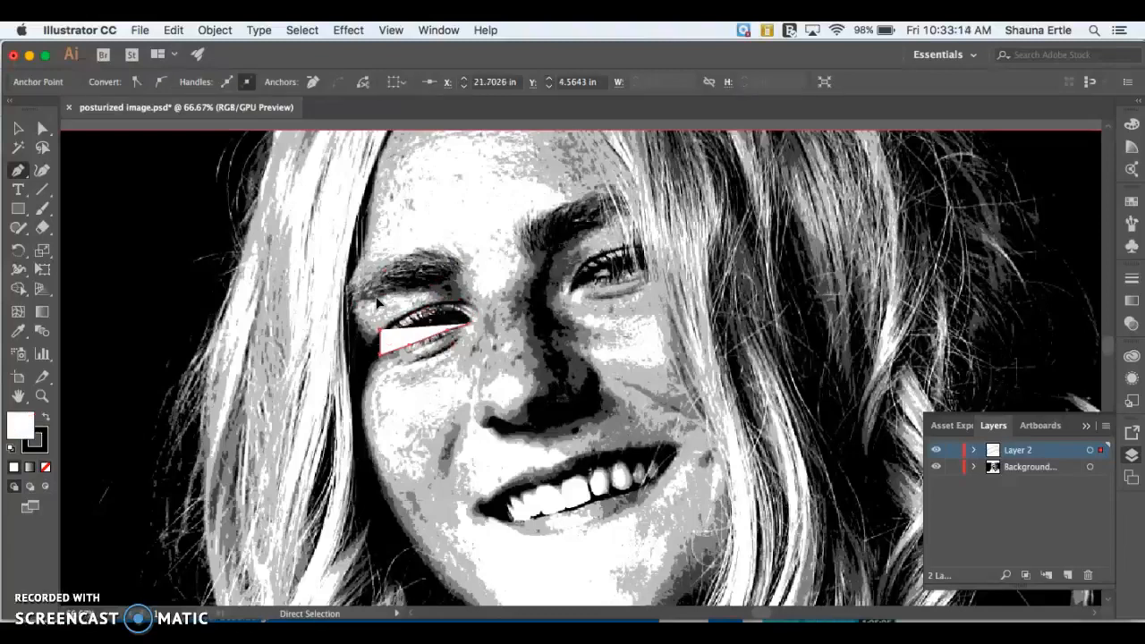
key(super+z)
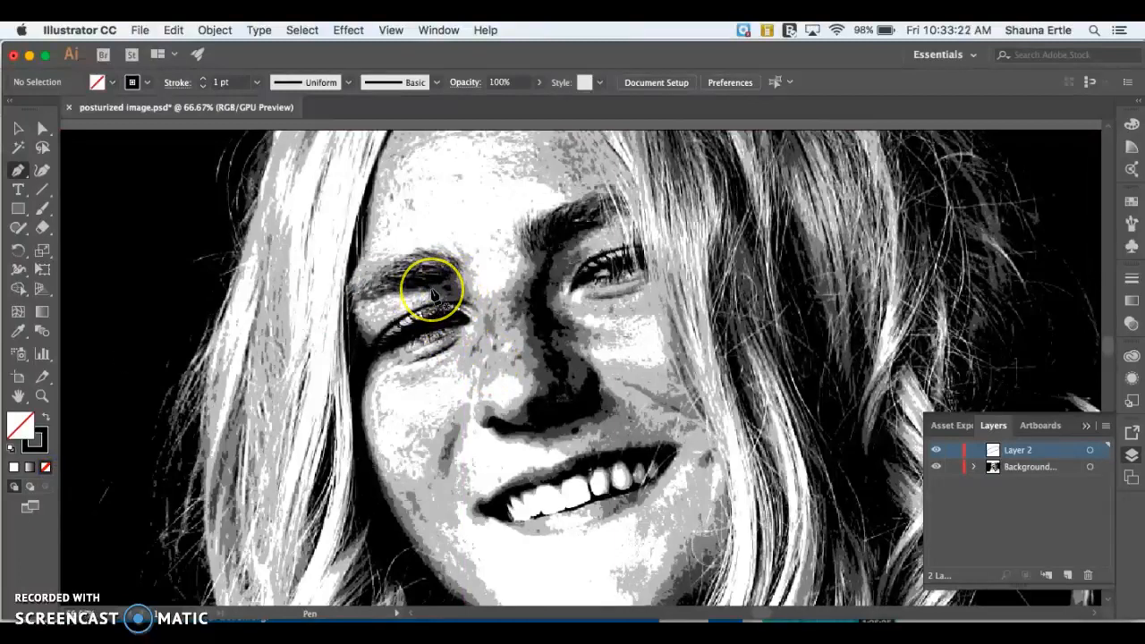
Trace the dark inner area of the left eyebrow in the photo with an unfilled Pen path.
click(423, 291)
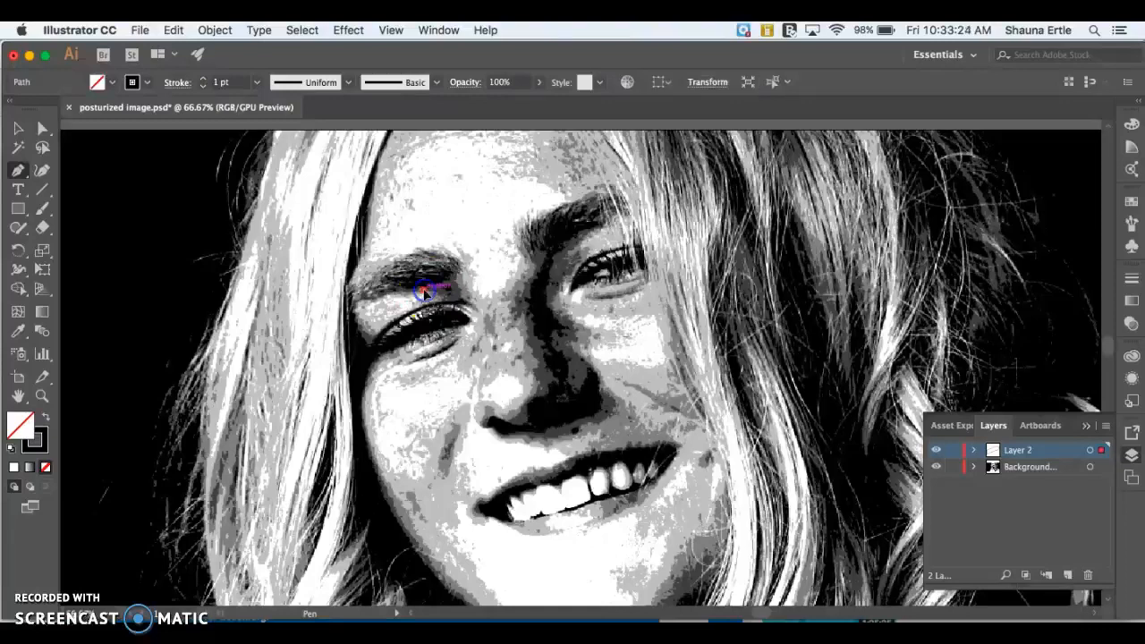
click(438, 283)
click(455, 269)
click(407, 271)
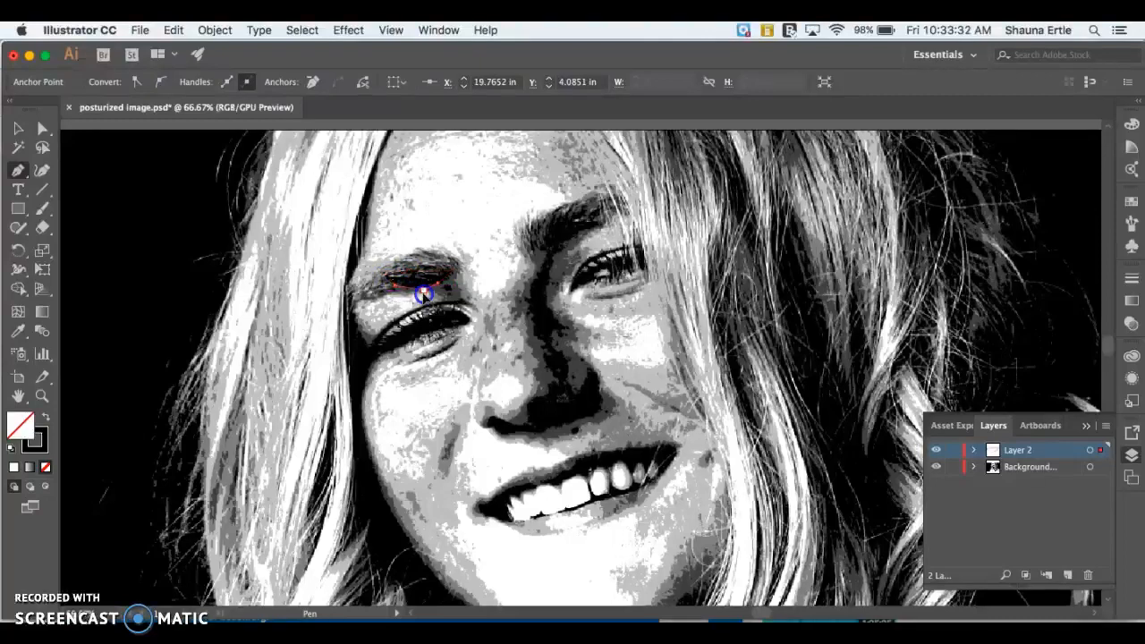
Trace the full outer contour of the left eyebrow in the photo as a closed Pen path.
click(354, 313)
click(374, 301)
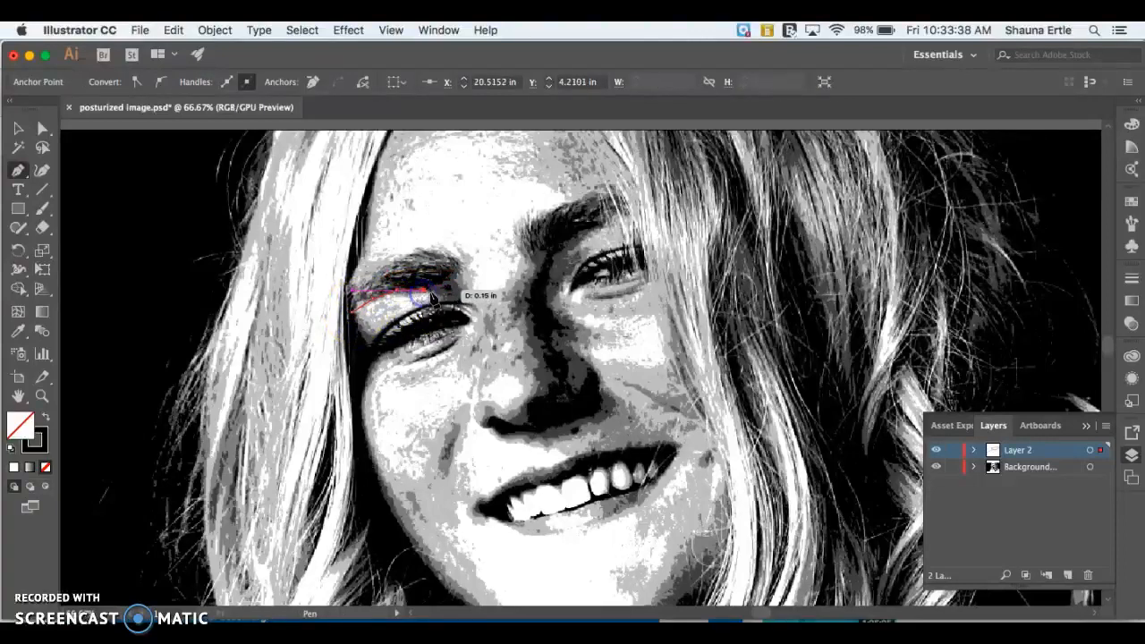
click(461, 303)
click(454, 279)
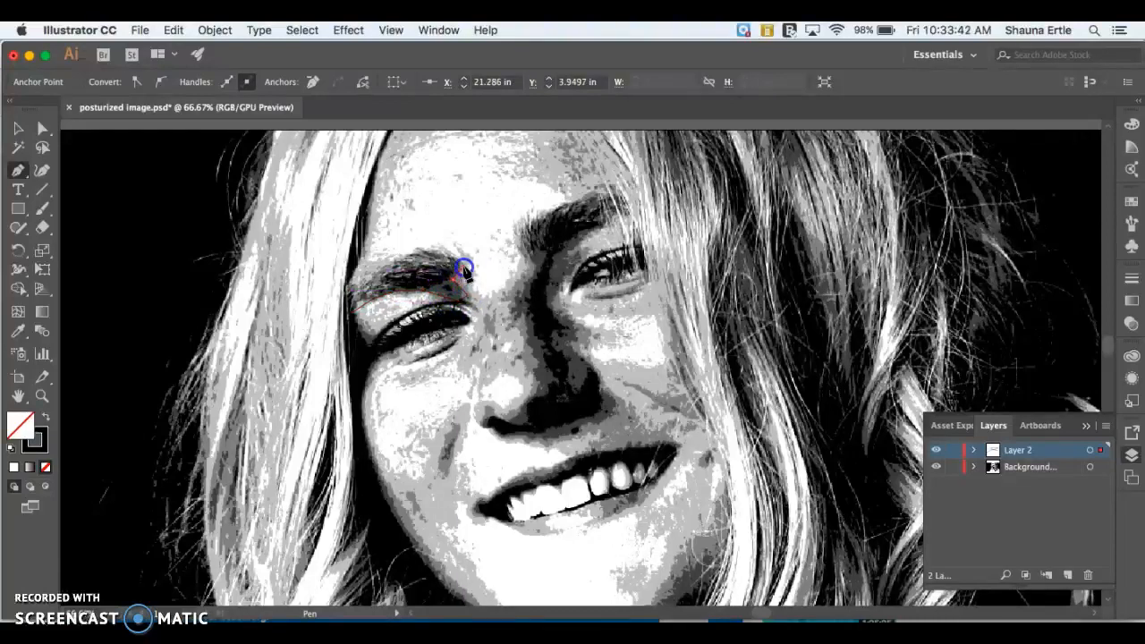
click(440, 250)
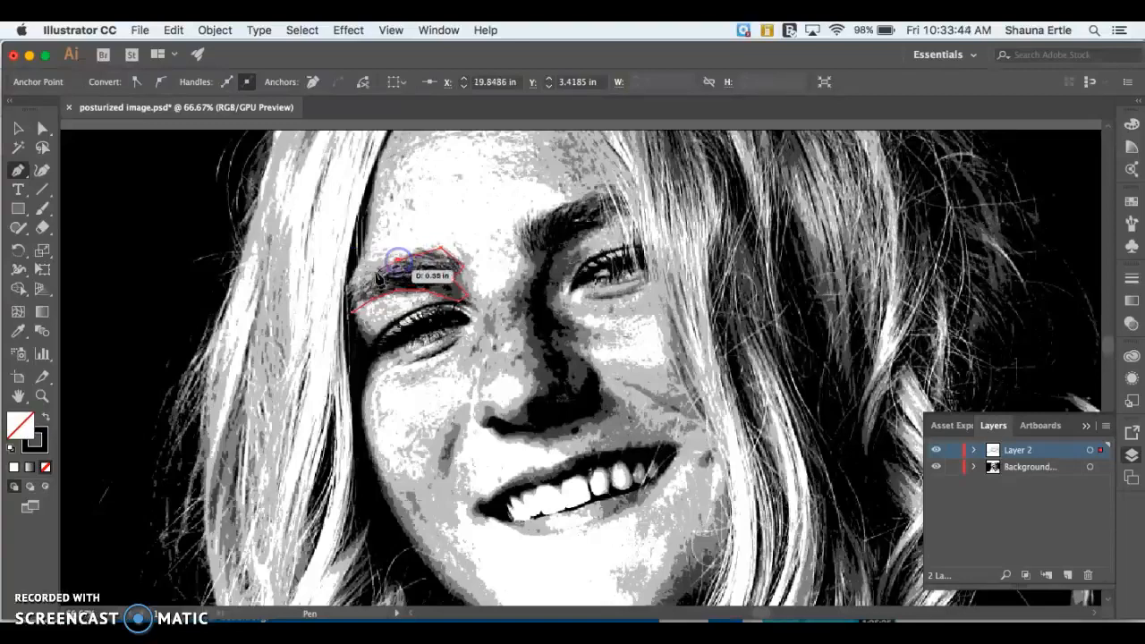
drag(373, 280, 353, 295)
click(351, 313)
Select both eyebrow paths together and change their stroke color from black to a teal blue.
click(17, 128)
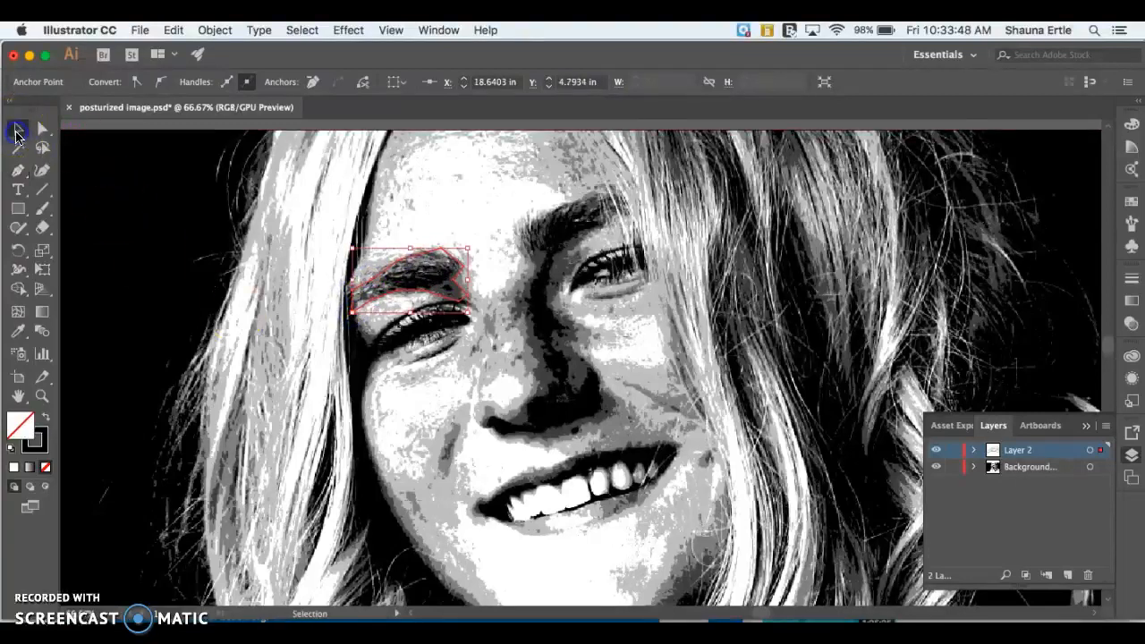
click(507, 235)
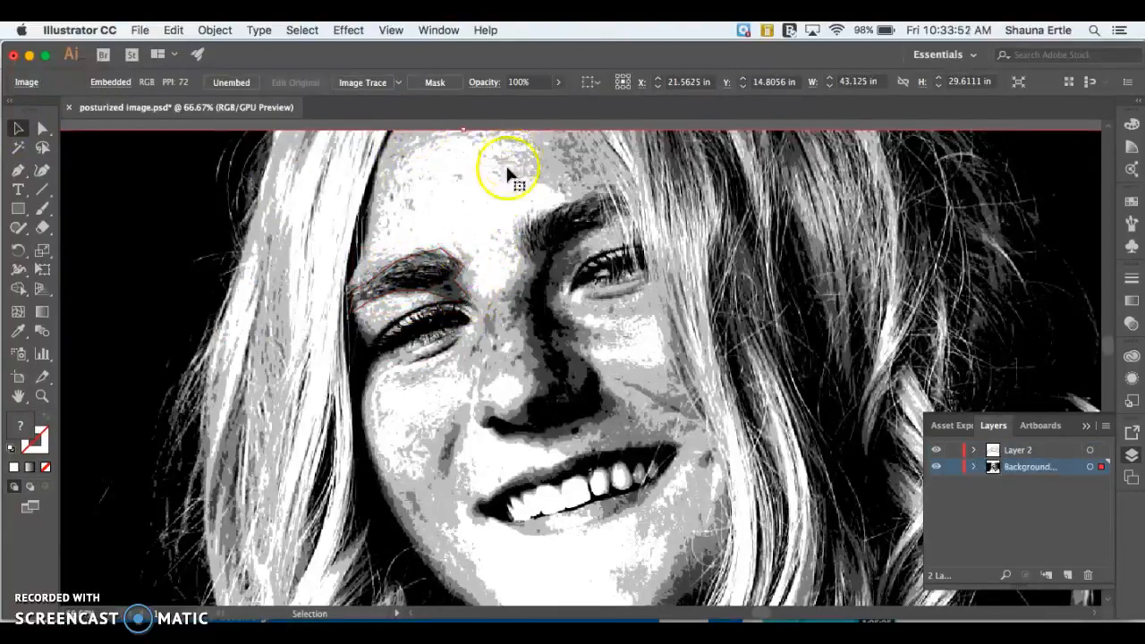
click(436, 260)
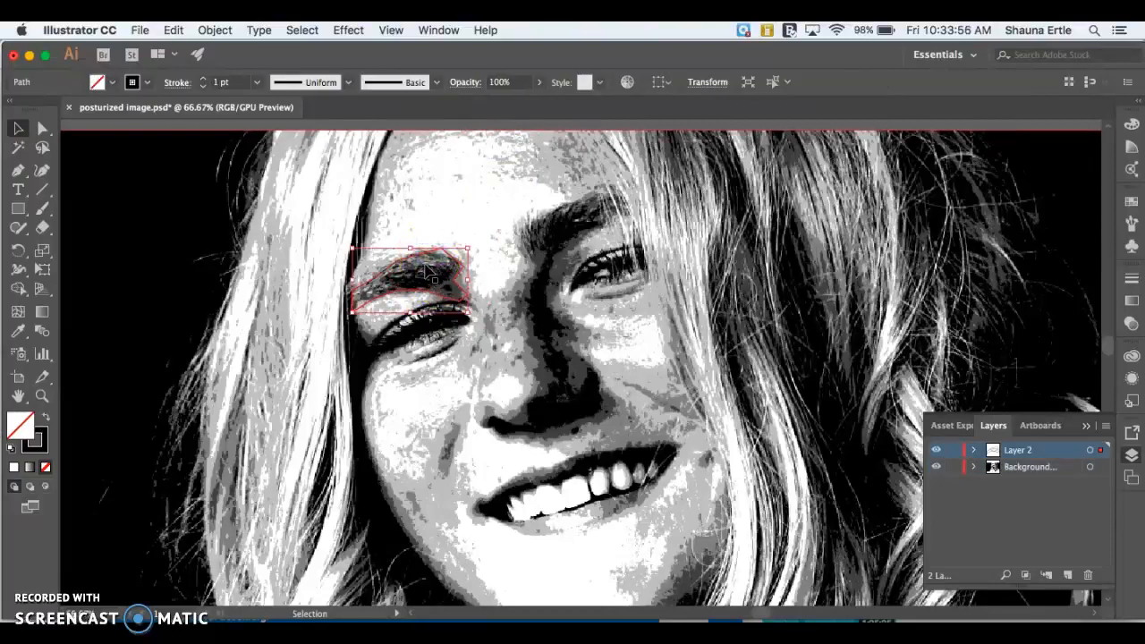
shift+click(427, 276)
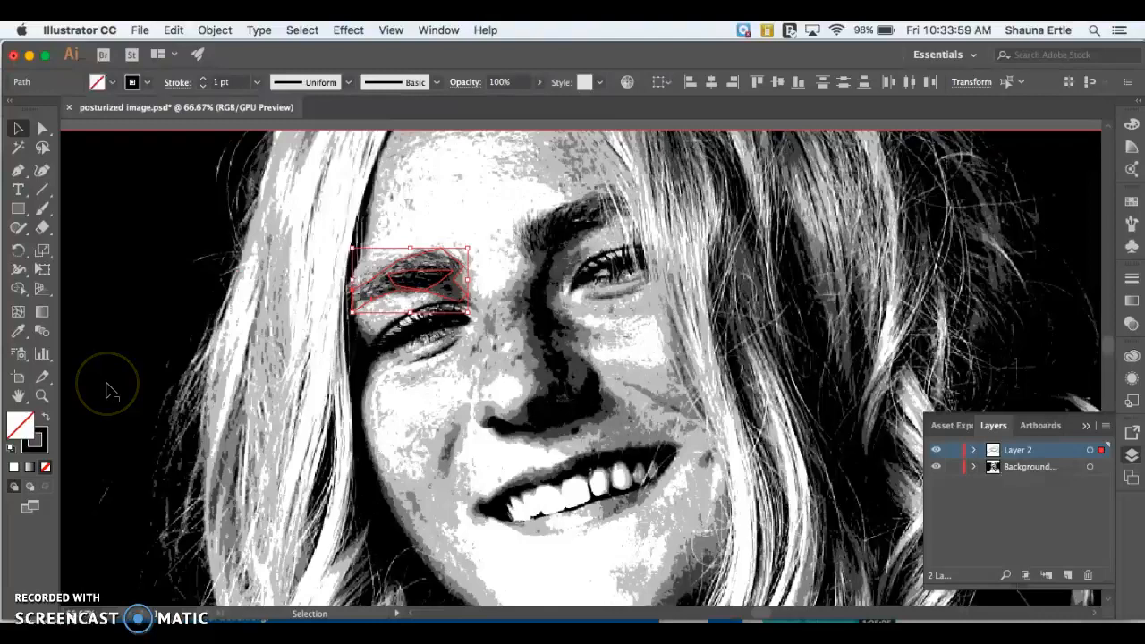
double_click(40, 437)
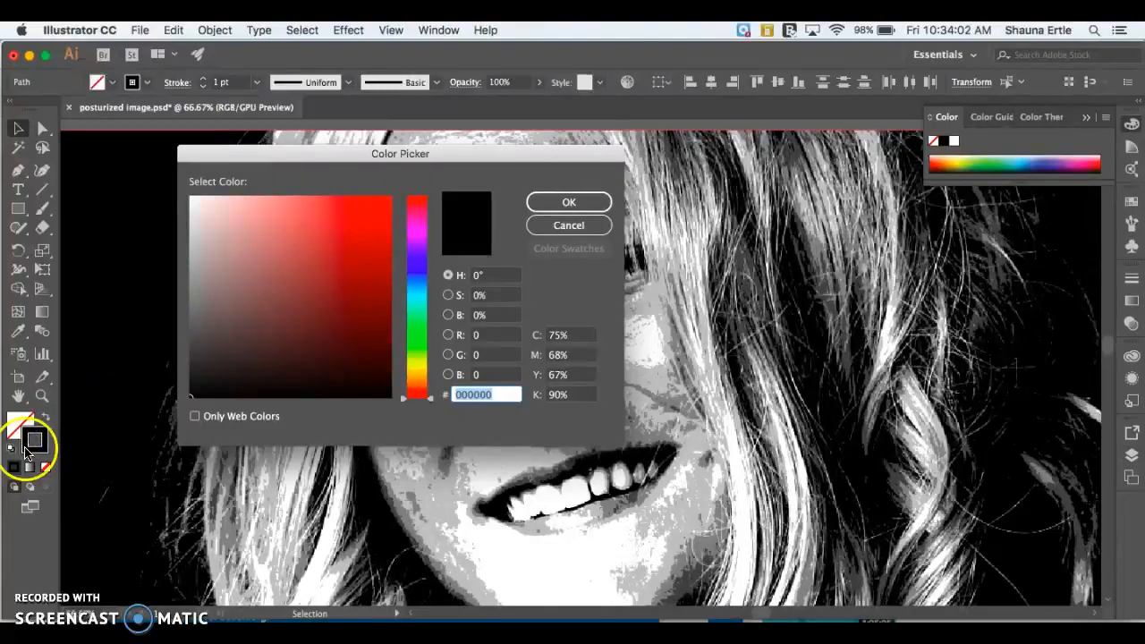
click(413, 294)
click(338, 239)
click(580, 202)
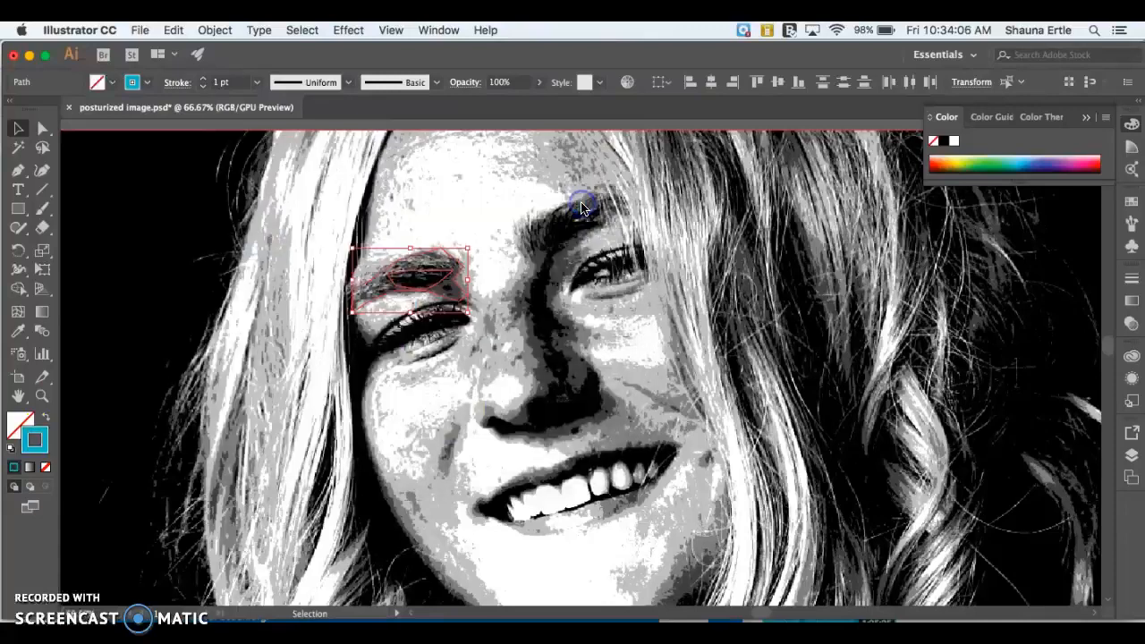
click(169, 193)
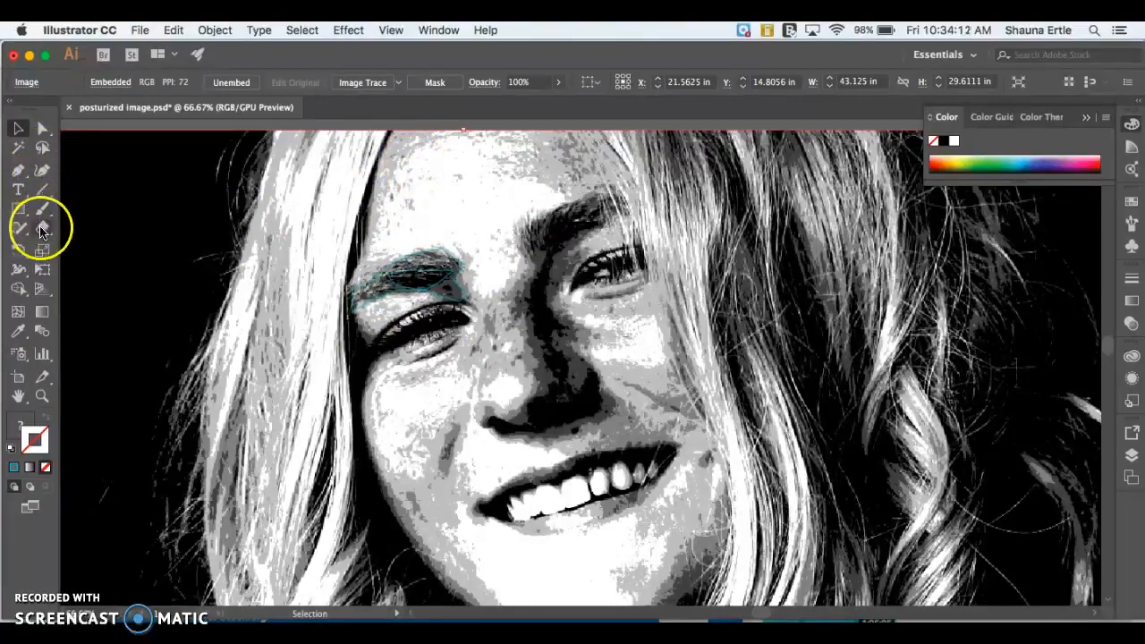
Return to the Pen tool and try to set the stroke color to light blue, 54B9DD.
click(19, 170)
double_click(32, 436)
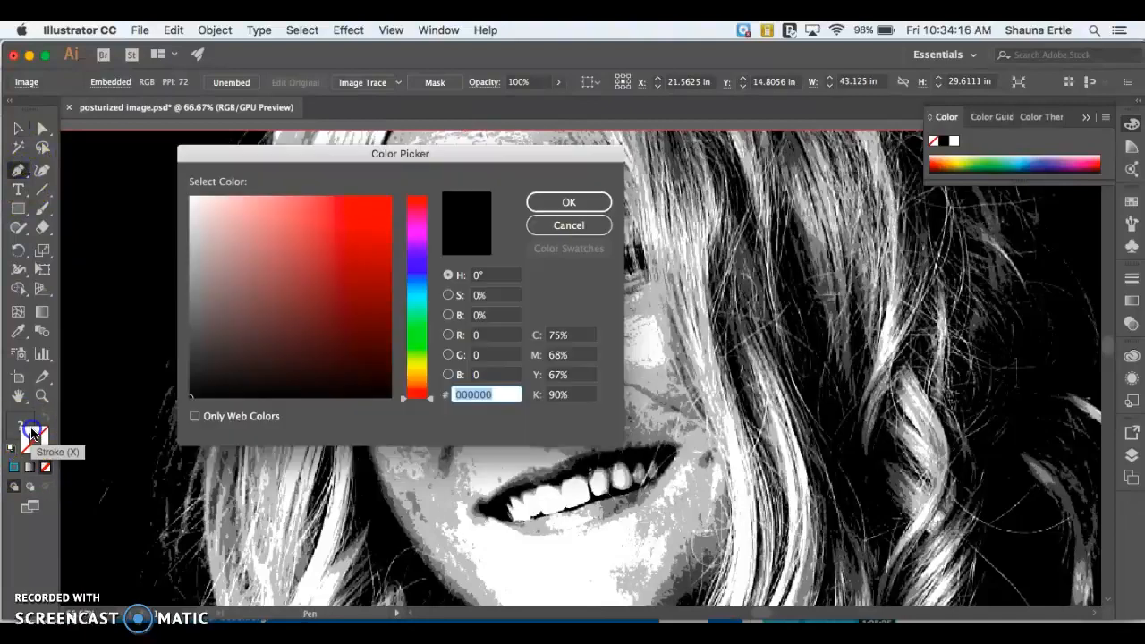
click(417, 287)
click(314, 222)
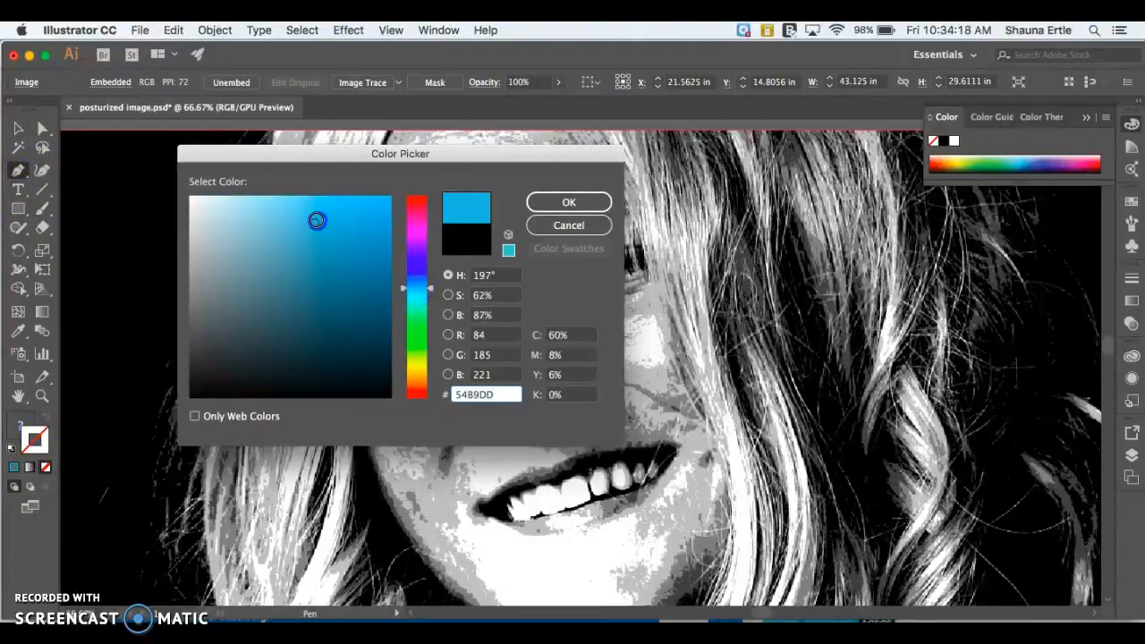
click(564, 205)
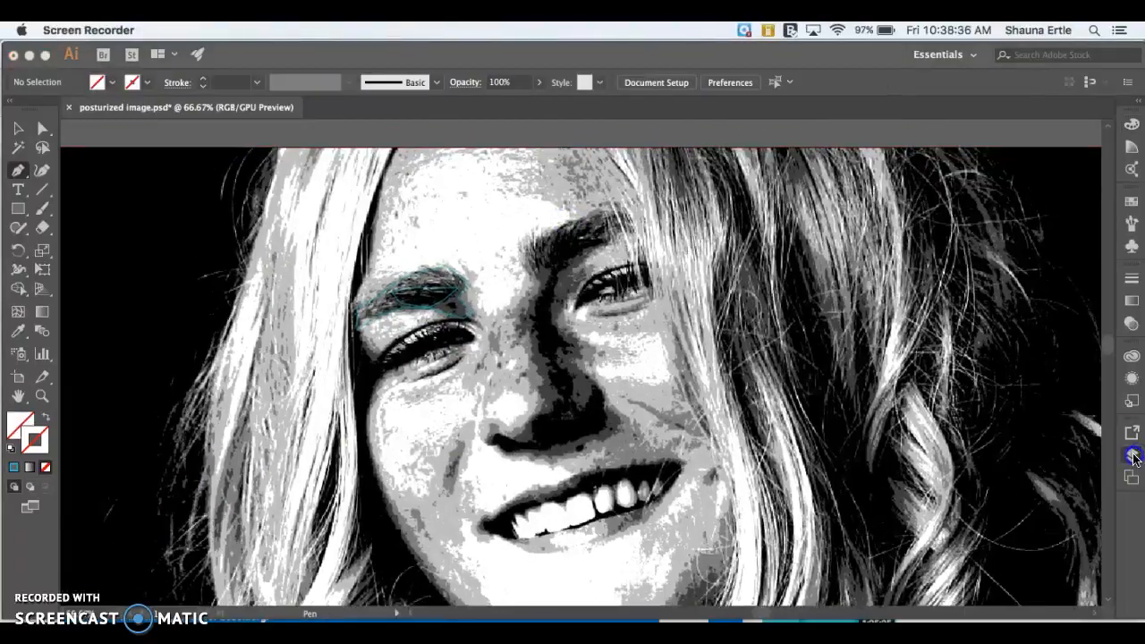
Lock the Background layer and make Layer 2 the active layer.
click(1132, 455)
click(1004, 452)
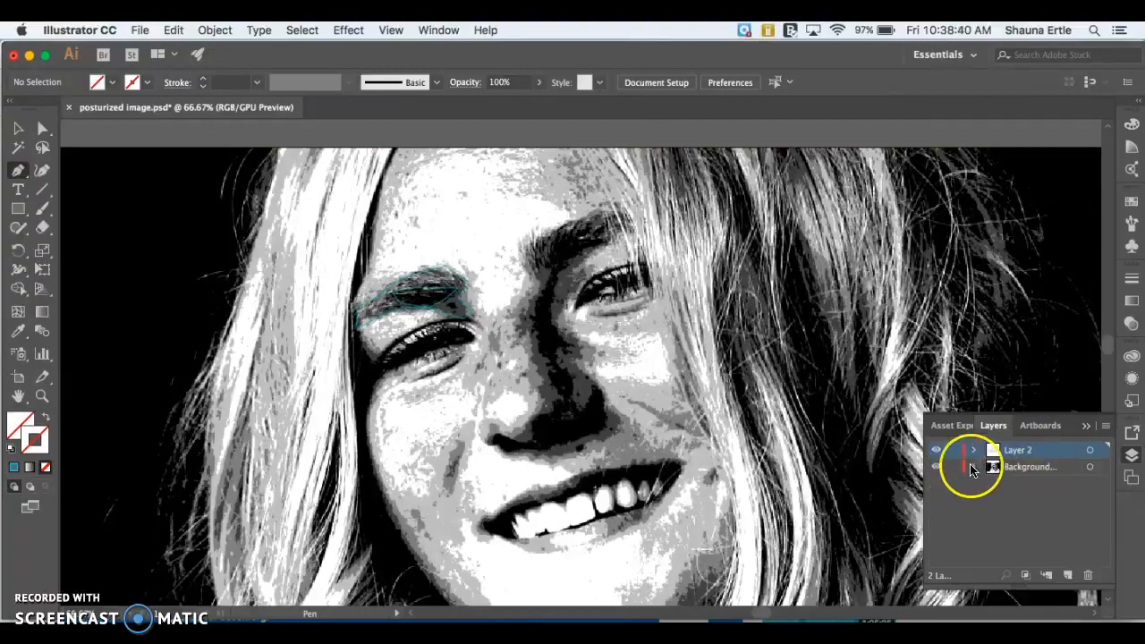
click(954, 467)
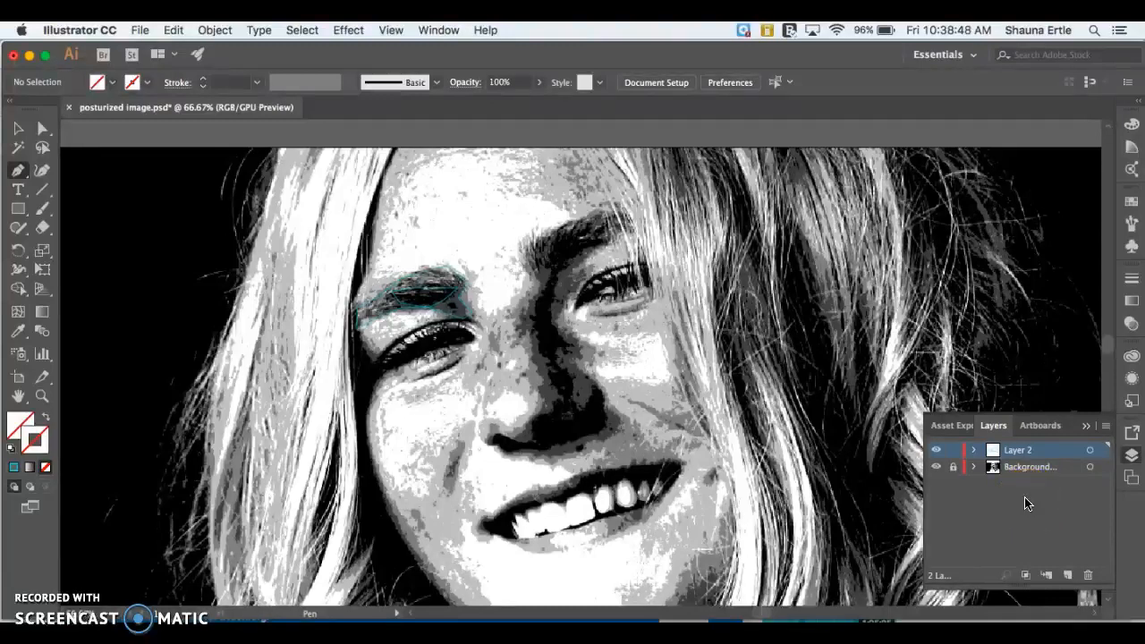
click(1006, 449)
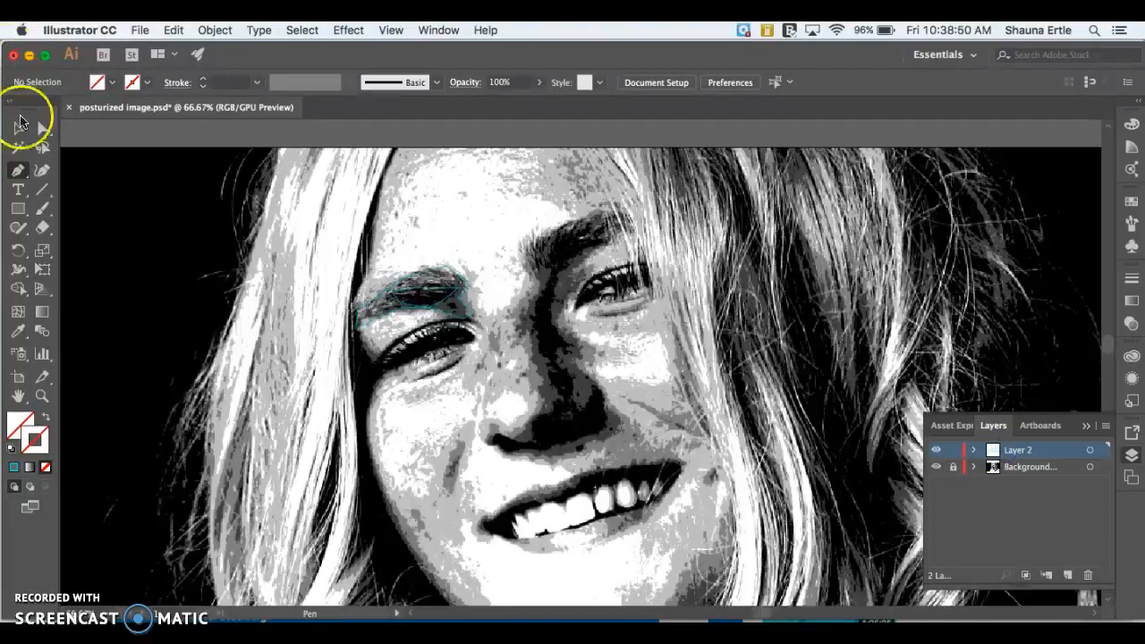
Set the stroke color to a light blue for new paths.
double_click(21, 430)
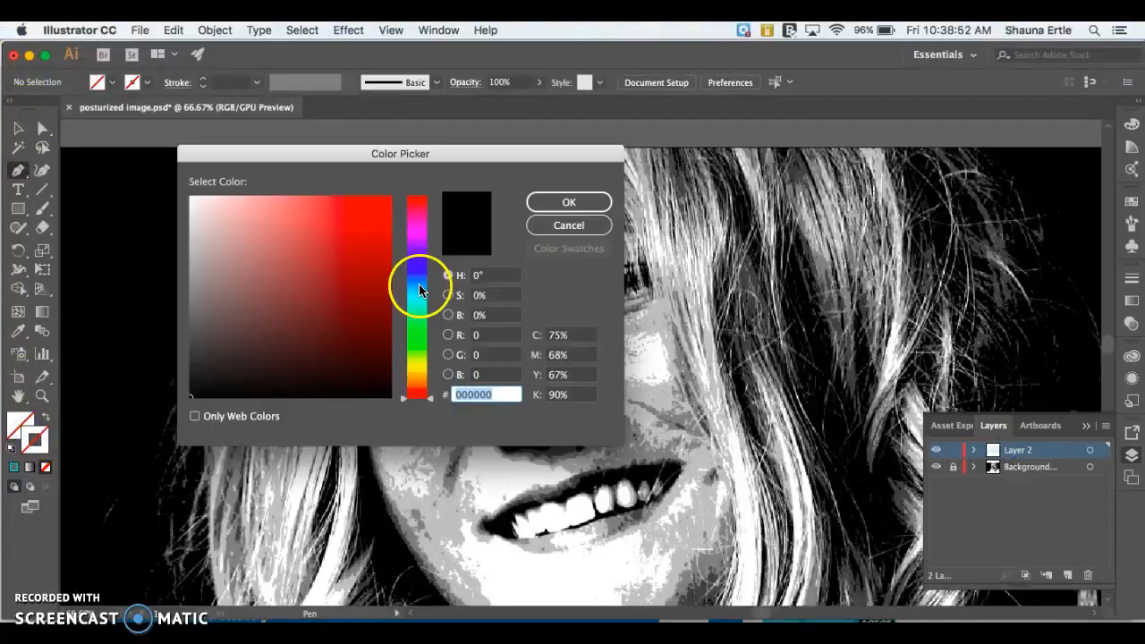
click(419, 291)
click(320, 220)
click(559, 205)
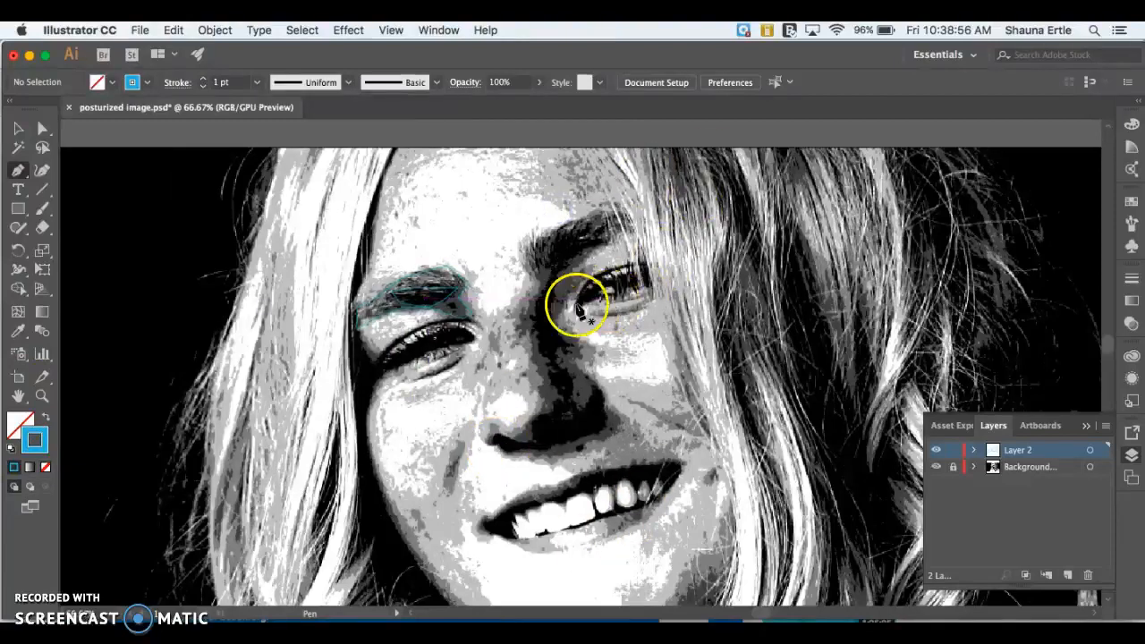
Trace a closed Pen outline around the black shadow running from the right-hand eyebrow down the nose and under the nostrils.
click(532, 259)
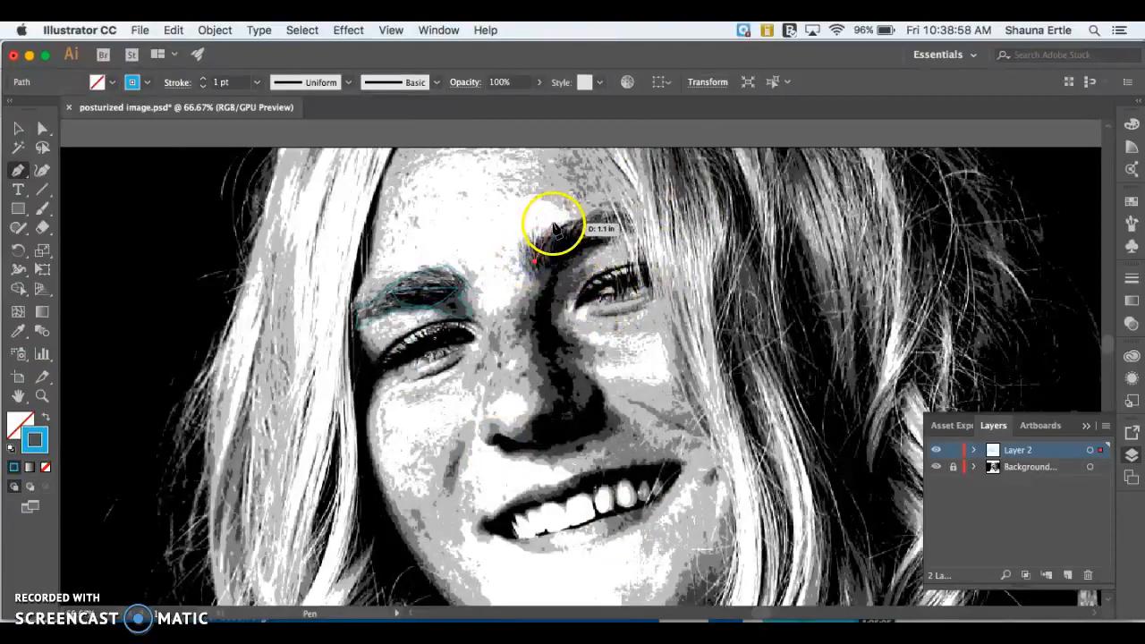
drag(606, 219, 612, 234)
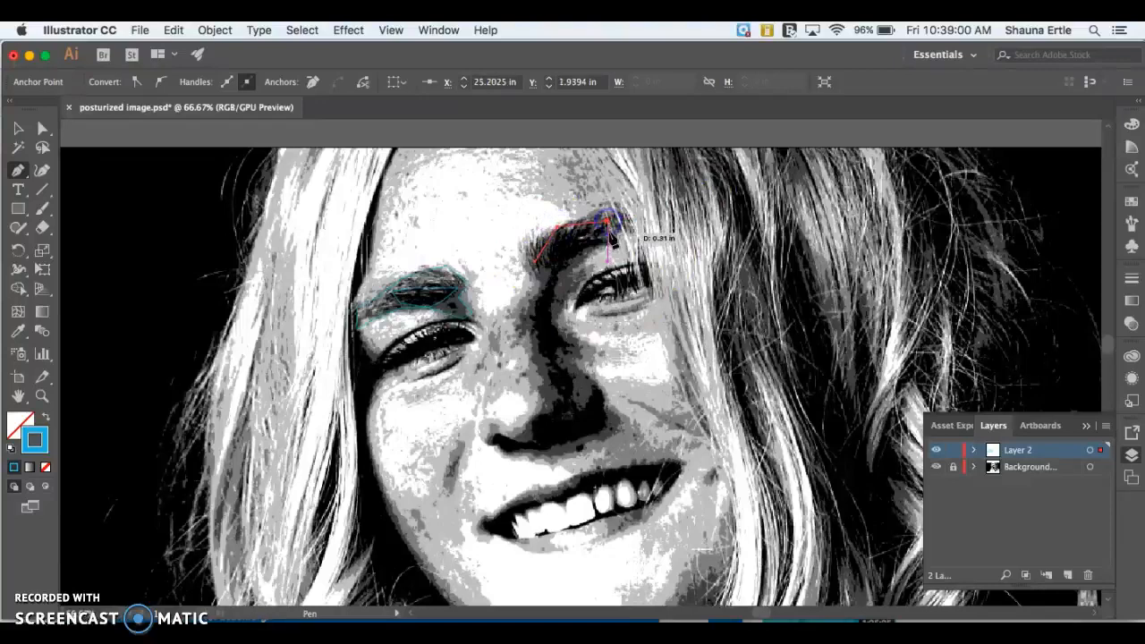
drag(567, 281, 568, 273)
click(549, 321)
click(571, 348)
click(556, 356)
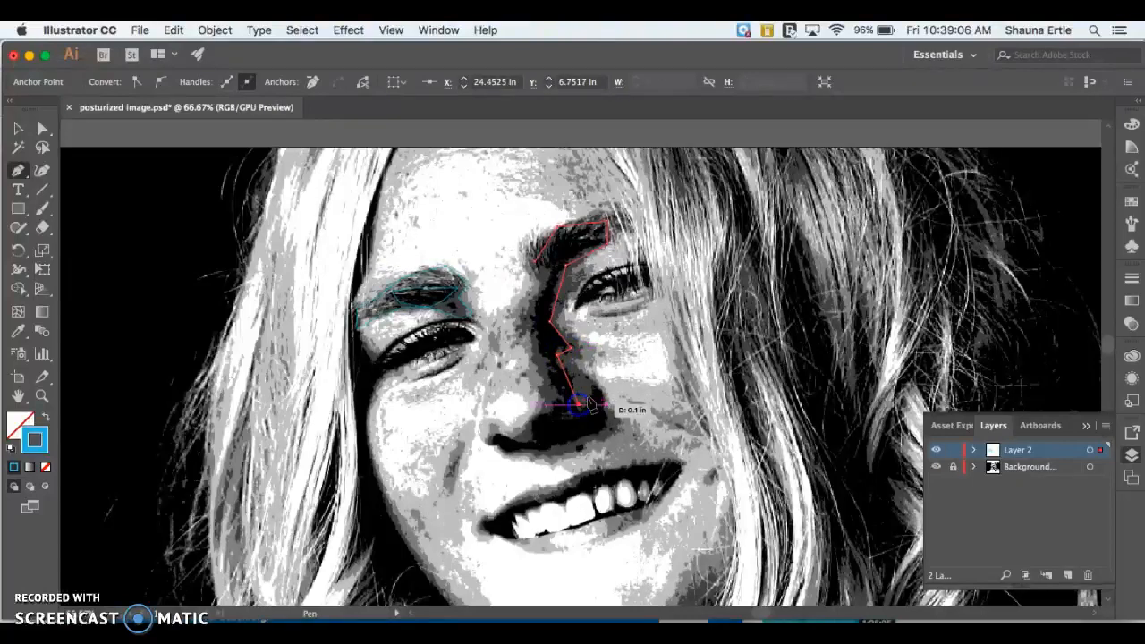
click(613, 429)
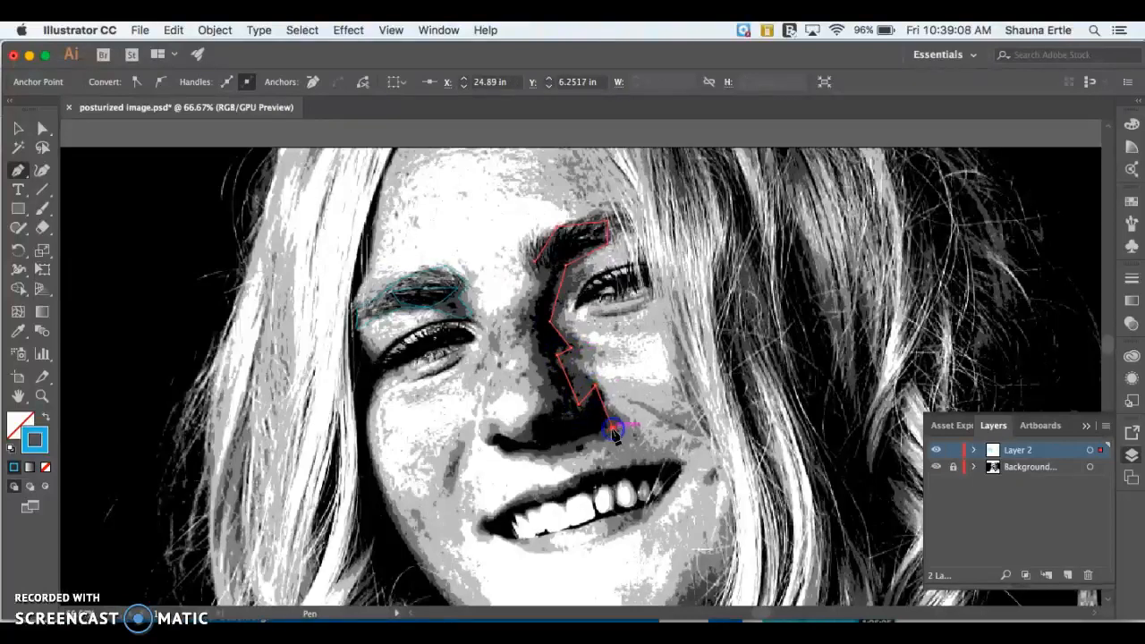
click(502, 445)
click(533, 417)
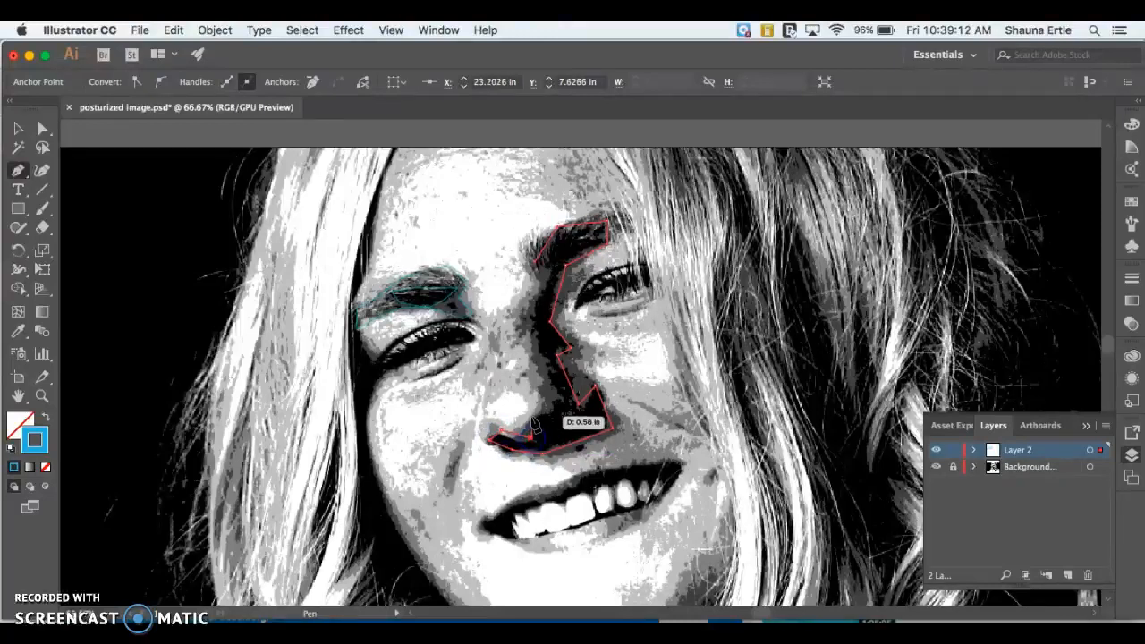
click(537, 332)
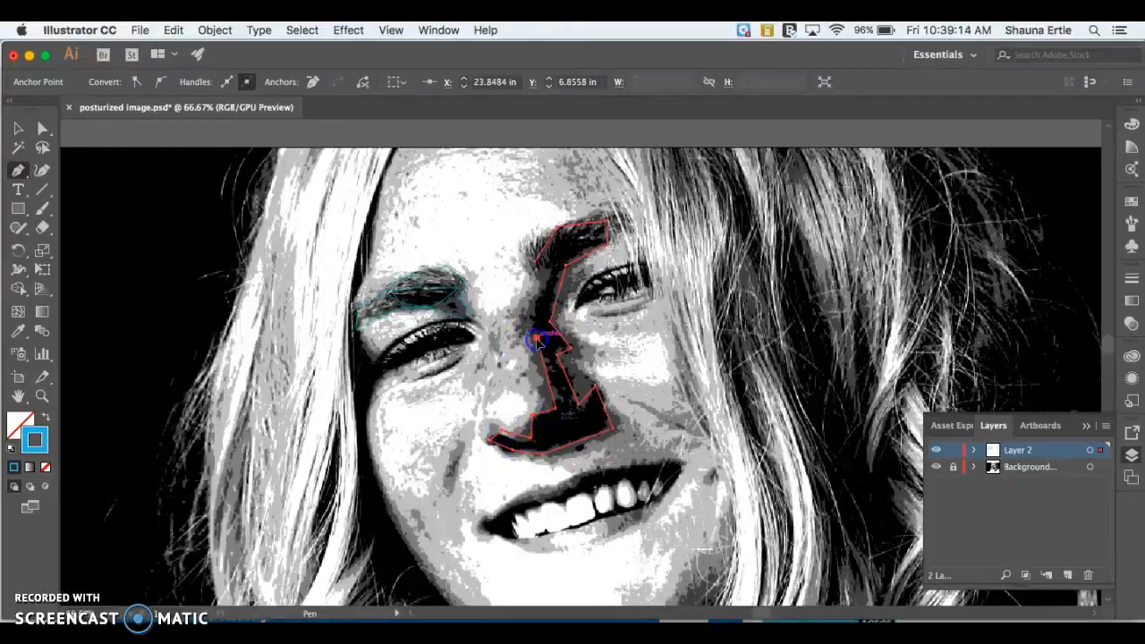
click(535, 259)
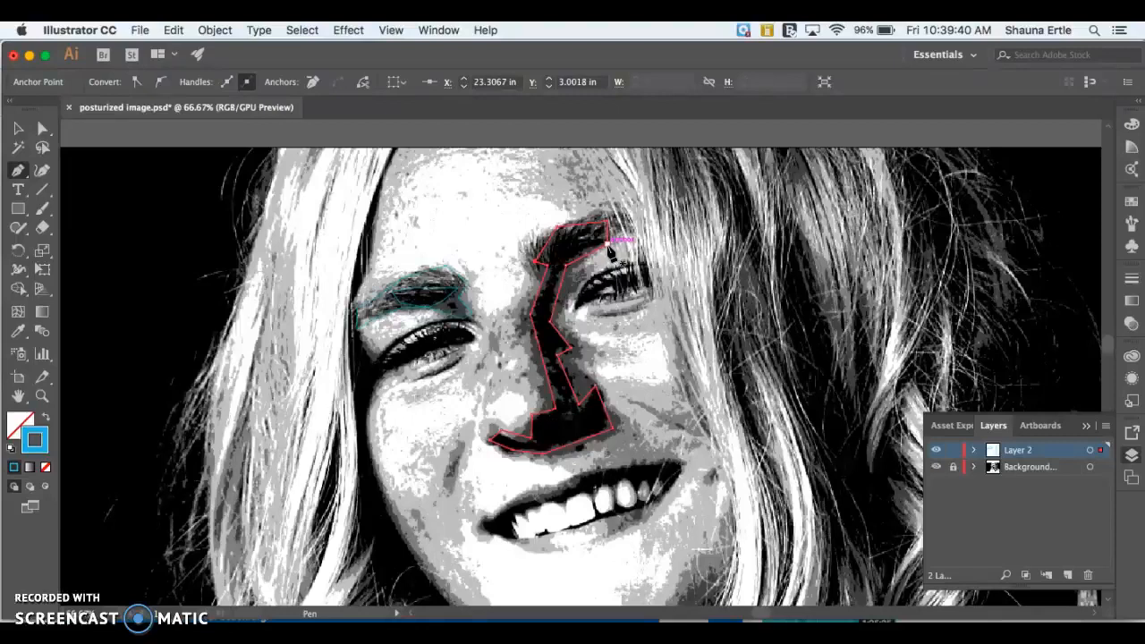
Trace the gray shadow edge from the right-hand eyebrow's outer end down around the nose base and up to the bridge.
click(609, 244)
drag(620, 363, 609, 268)
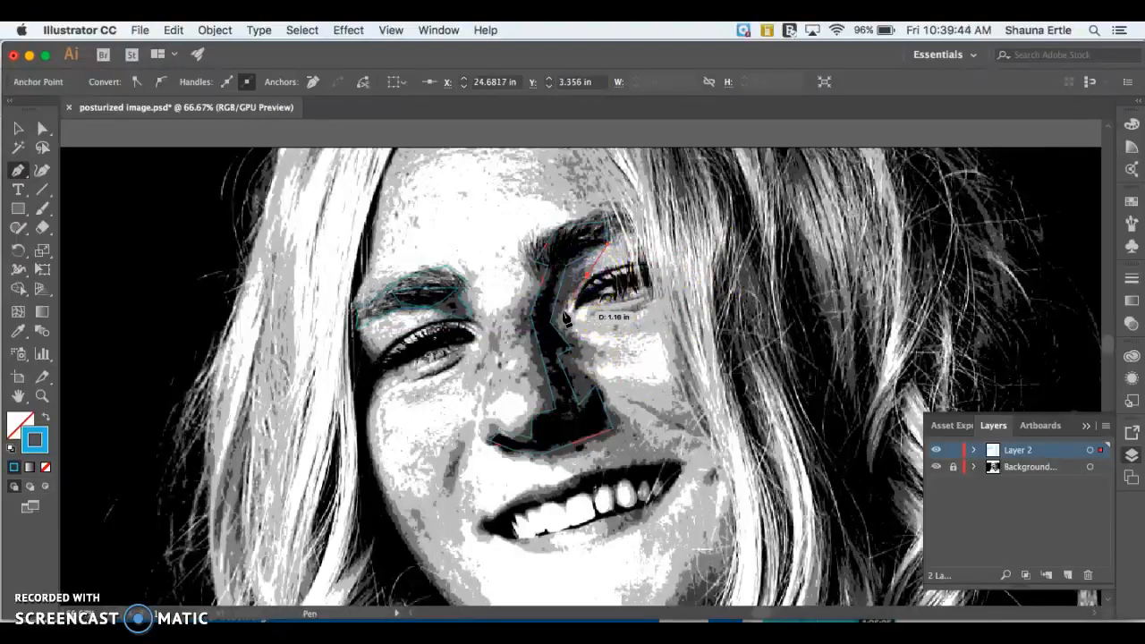
drag(563, 321, 528, 464)
drag(520, 422, 534, 407)
click(539, 397)
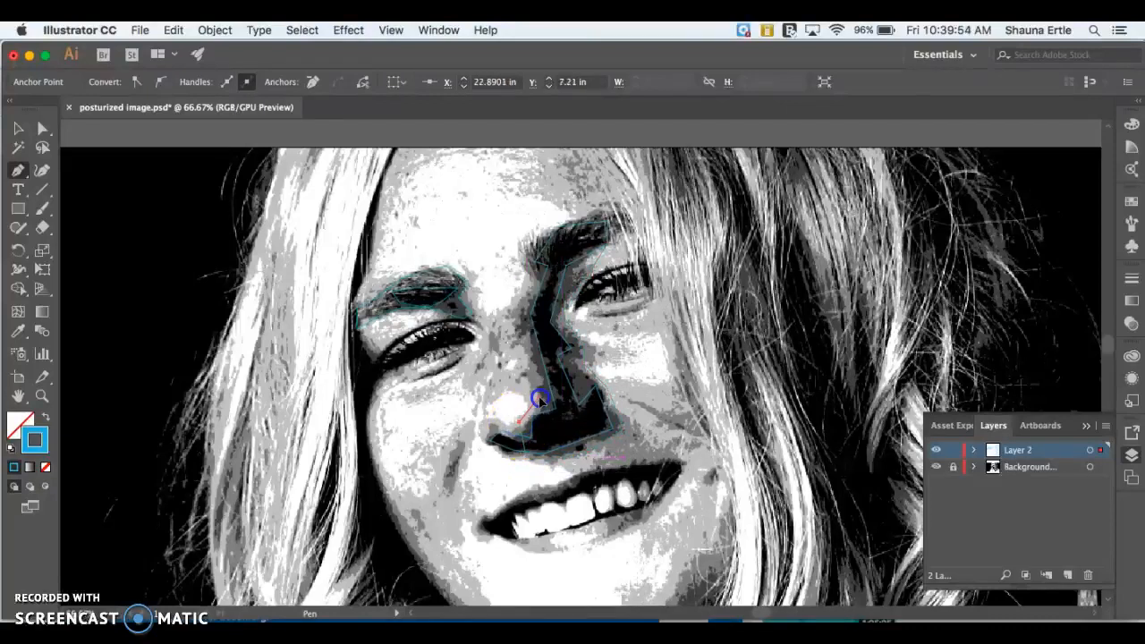
click(528, 357)
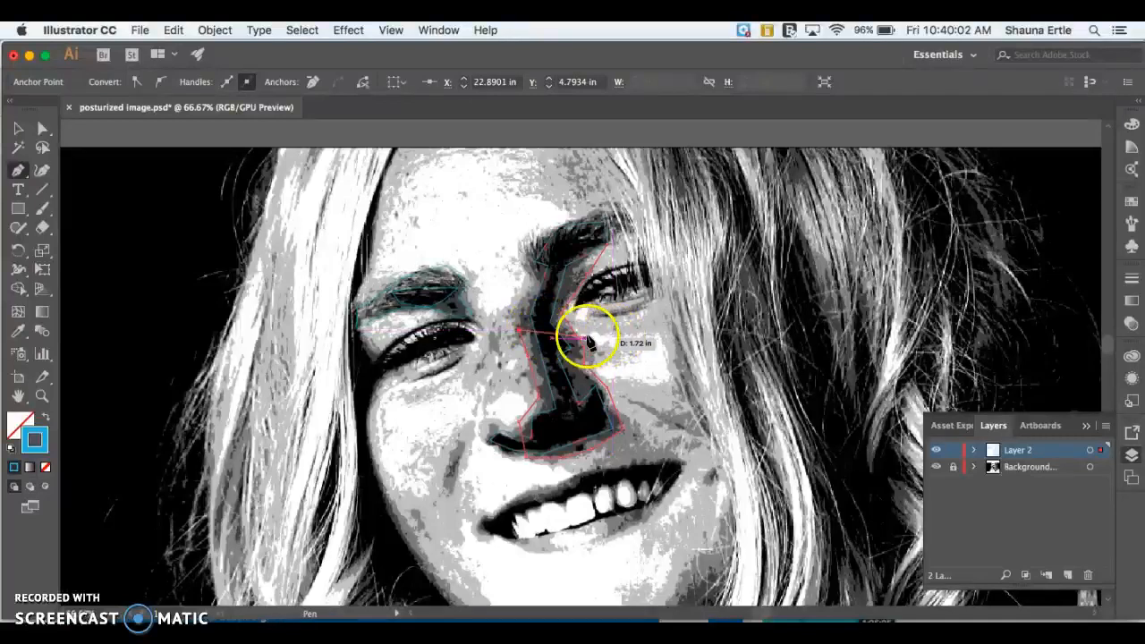
Outline the white cheek highlight below the right-hand eye, joining it back to the side of the nose.
click(665, 333)
click(674, 380)
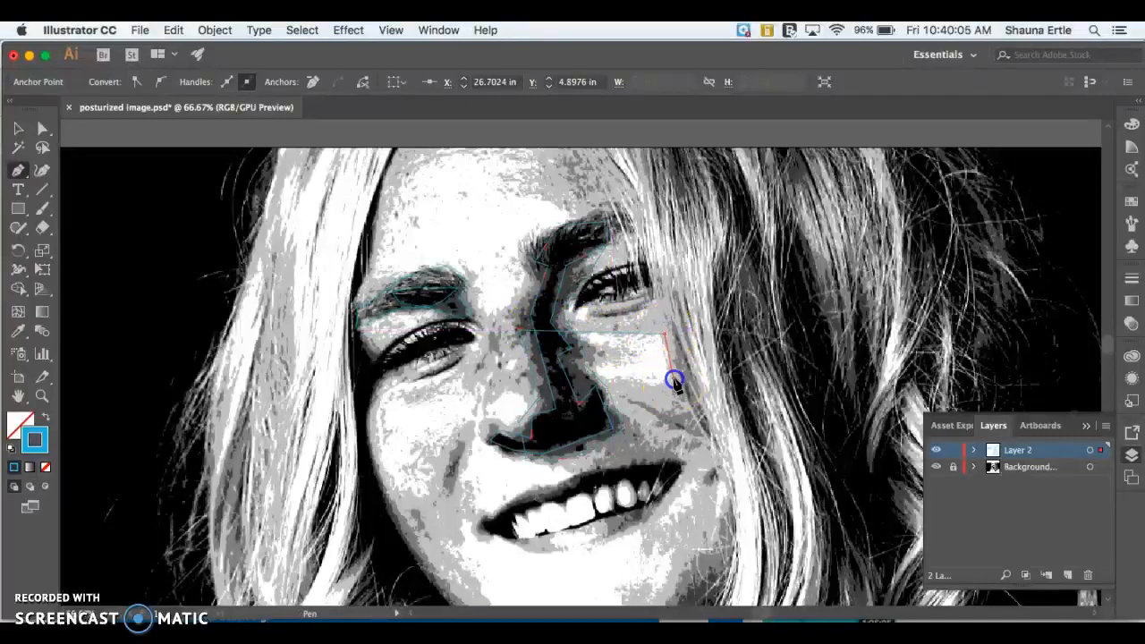
click(608, 392)
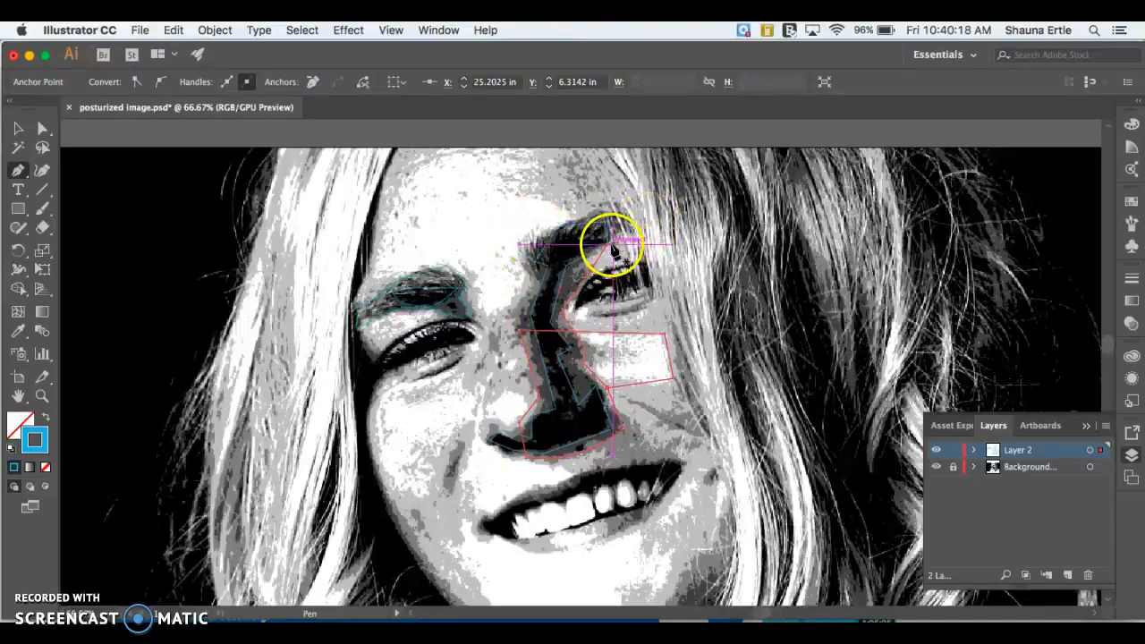
Outline the gray outer edge of the right-hand eyebrow and bring the path back to the nose bridge.
click(638, 233)
click(620, 199)
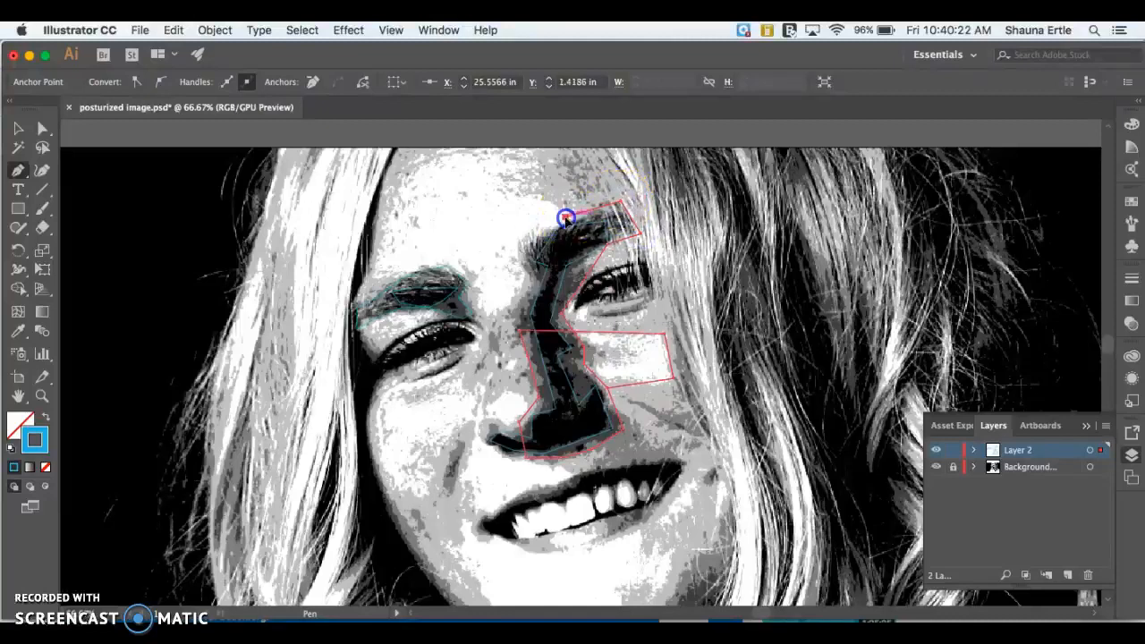
click(519, 242)
click(525, 273)
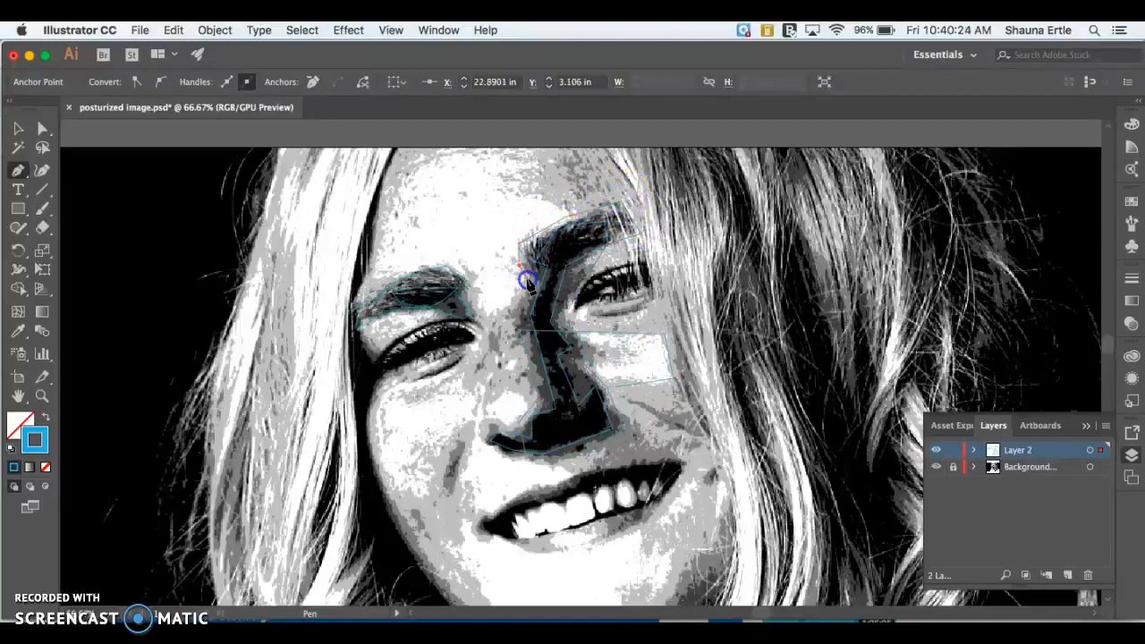
click(519, 333)
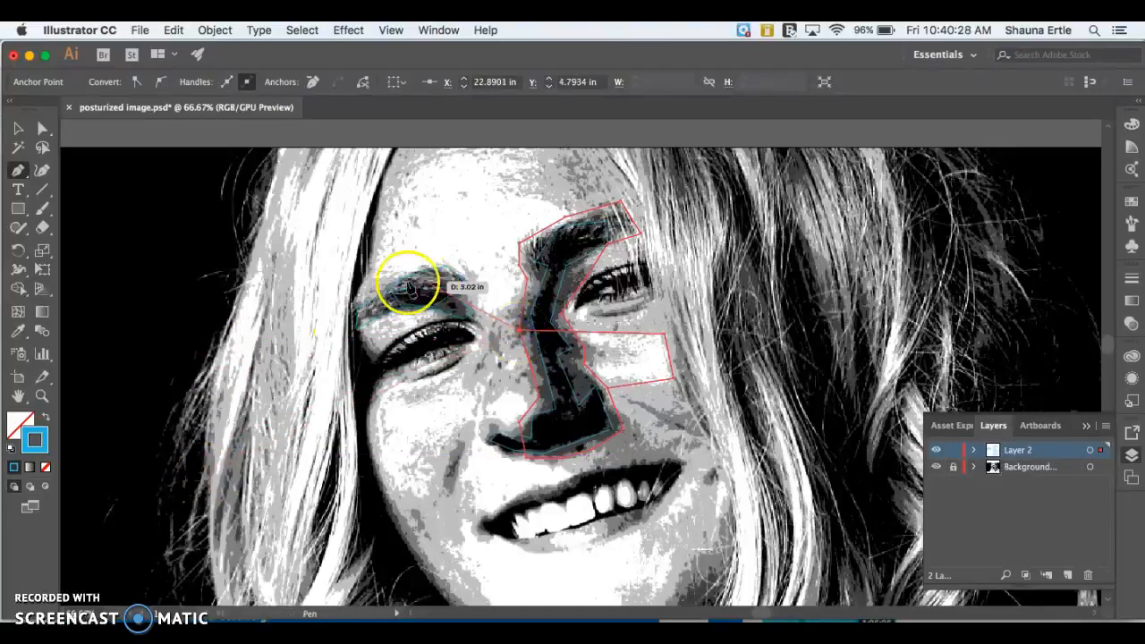
Trace the white patch at the right-hand eye's inner corner and the light area along its lower lid.
super+click(580, 311)
mouse_move(580, 311)
mouse_down()
mouse_move(591, 322)
mouse_move(574, 327)
mouse_up()
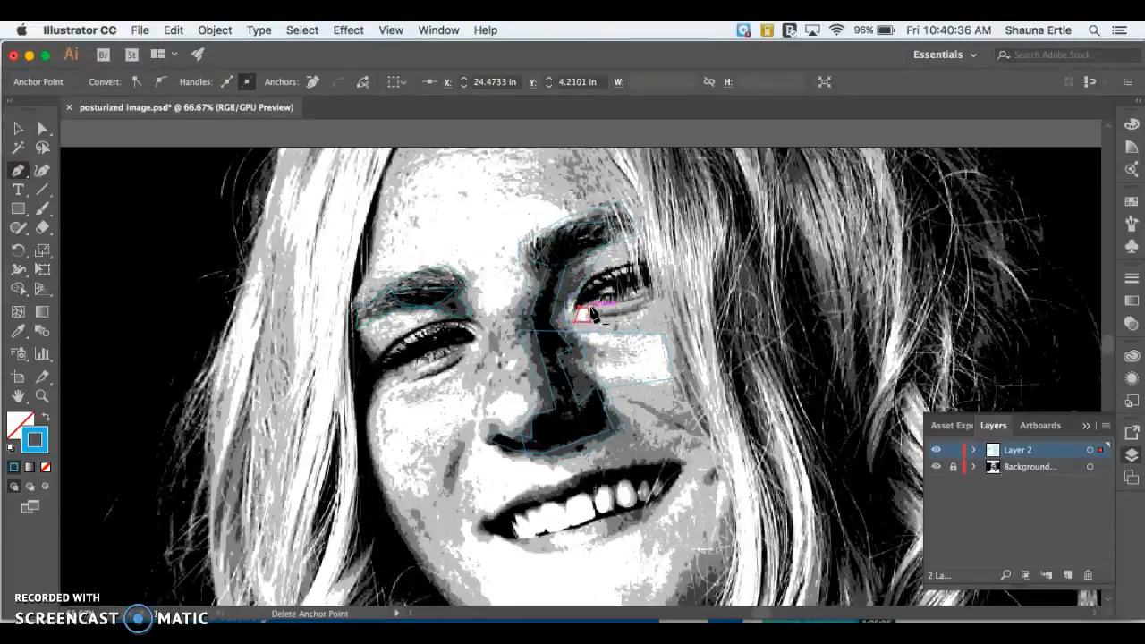
drag(592, 313, 608, 312)
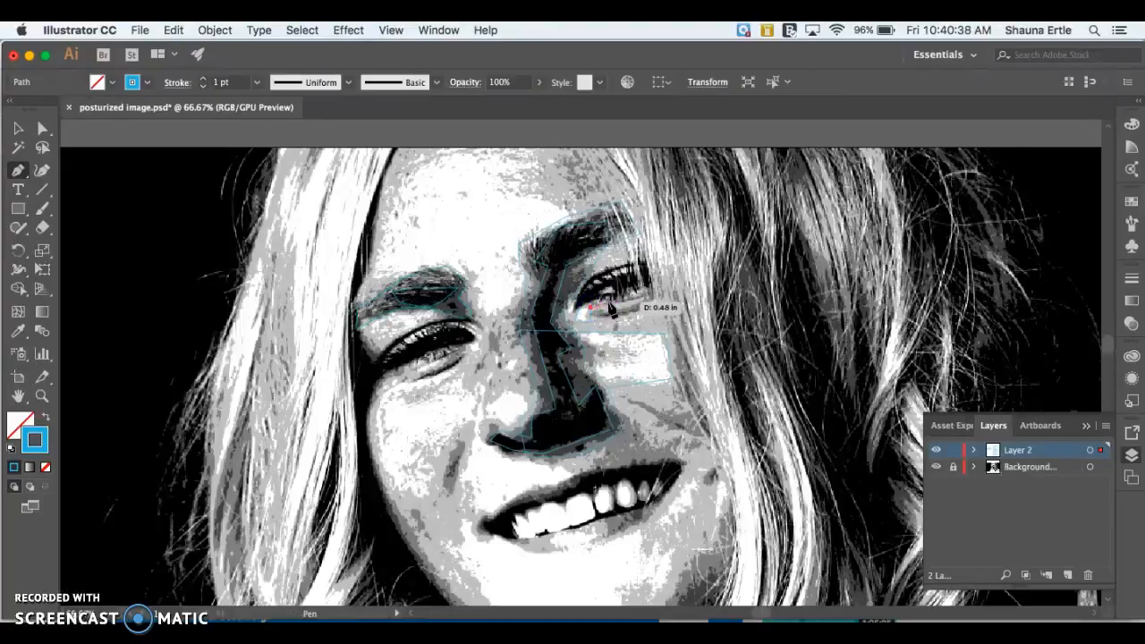
click(610, 302)
click(652, 295)
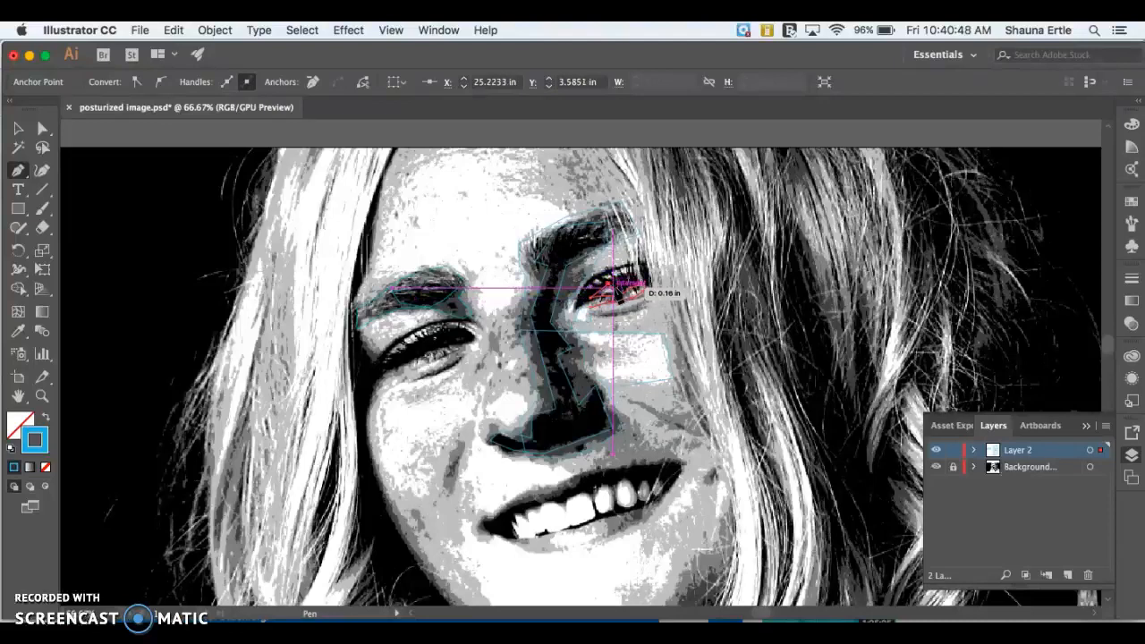
Outline the dark lash area of the right-hand eye and the thin light hair strand crossing its eyebrow.
drag(619, 298, 577, 310)
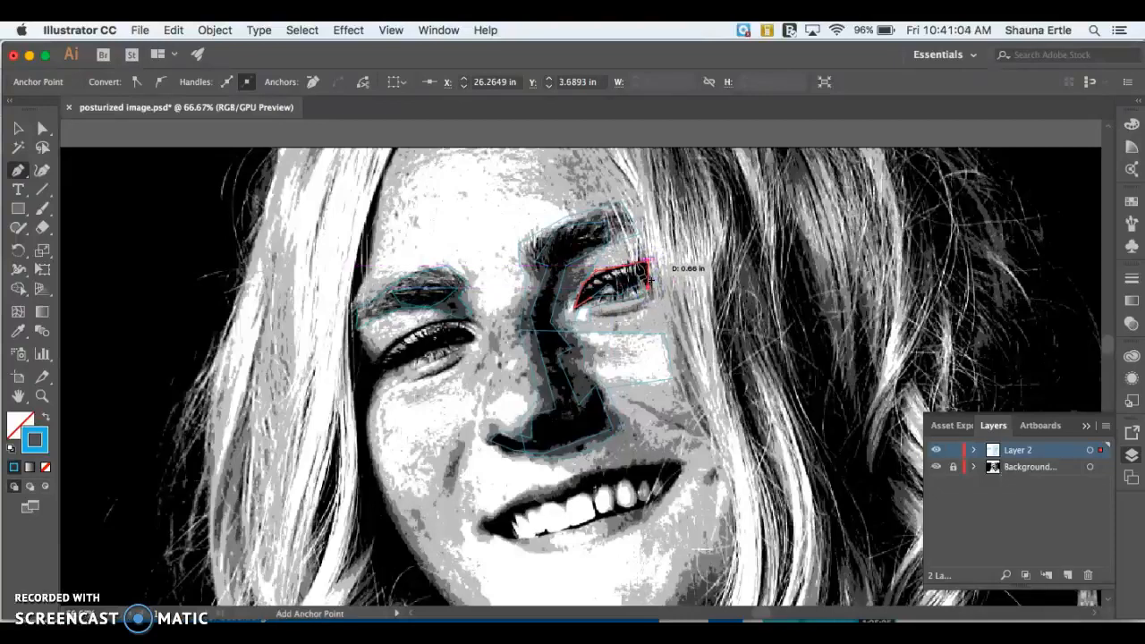
drag(613, 190, 643, 291)
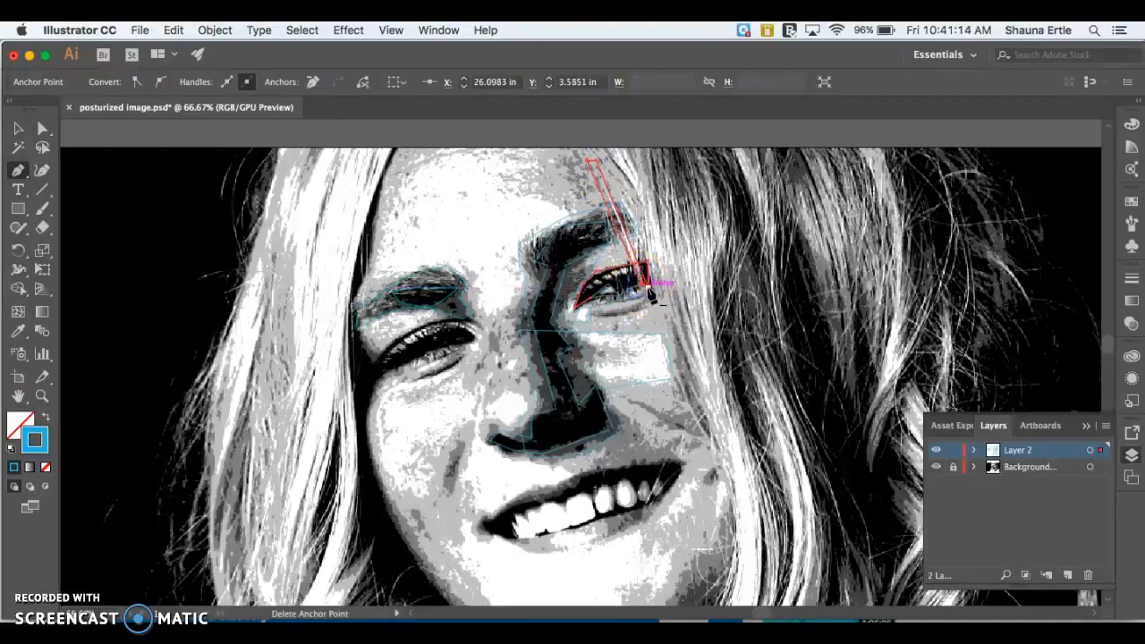
drag(646, 288, 625, 277)
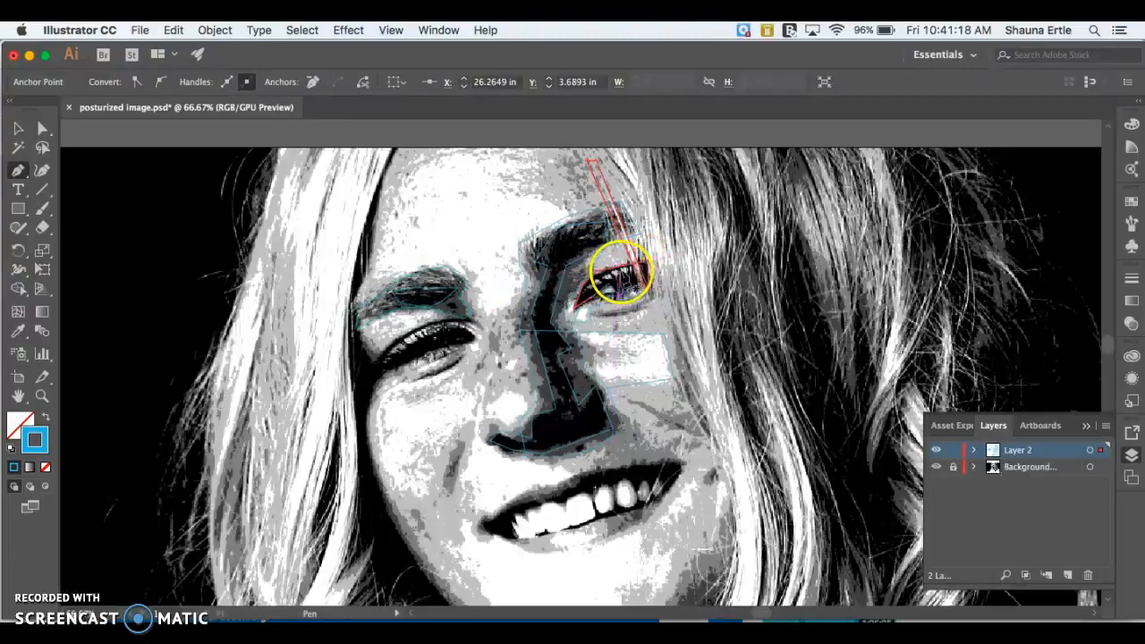
Trace small closed shapes around the two outermost light gaps in the right-hand eye's upper lashes.
key(super+=)
key(super+=)
key(super+=)
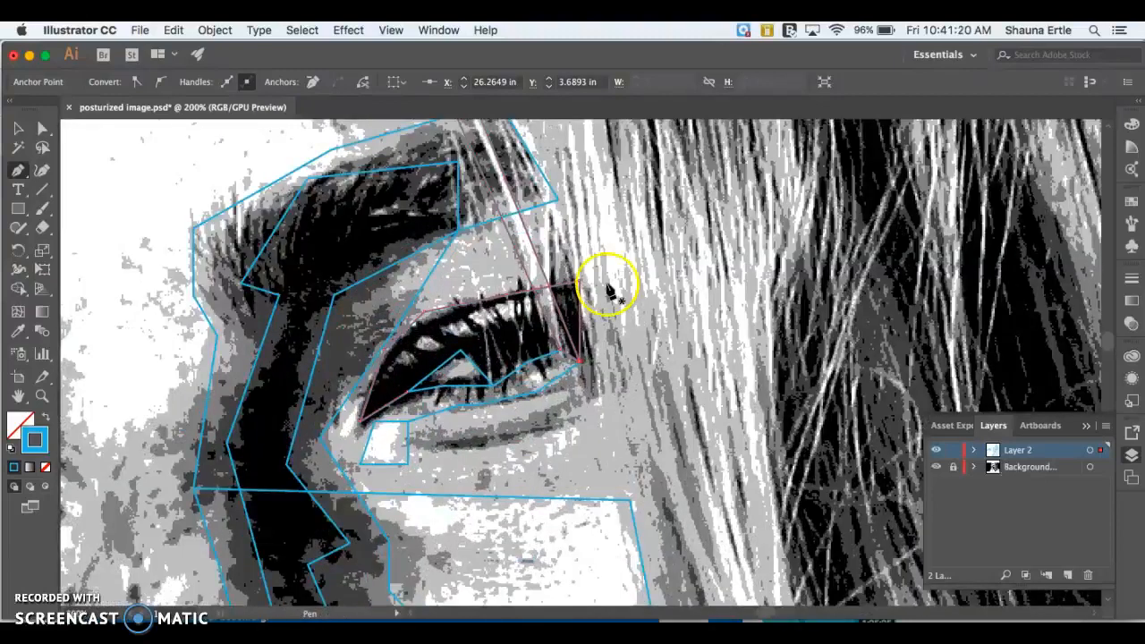
scroll(607, 284, up, 2)
scroll(608, 285, left, 2)
click(523, 353)
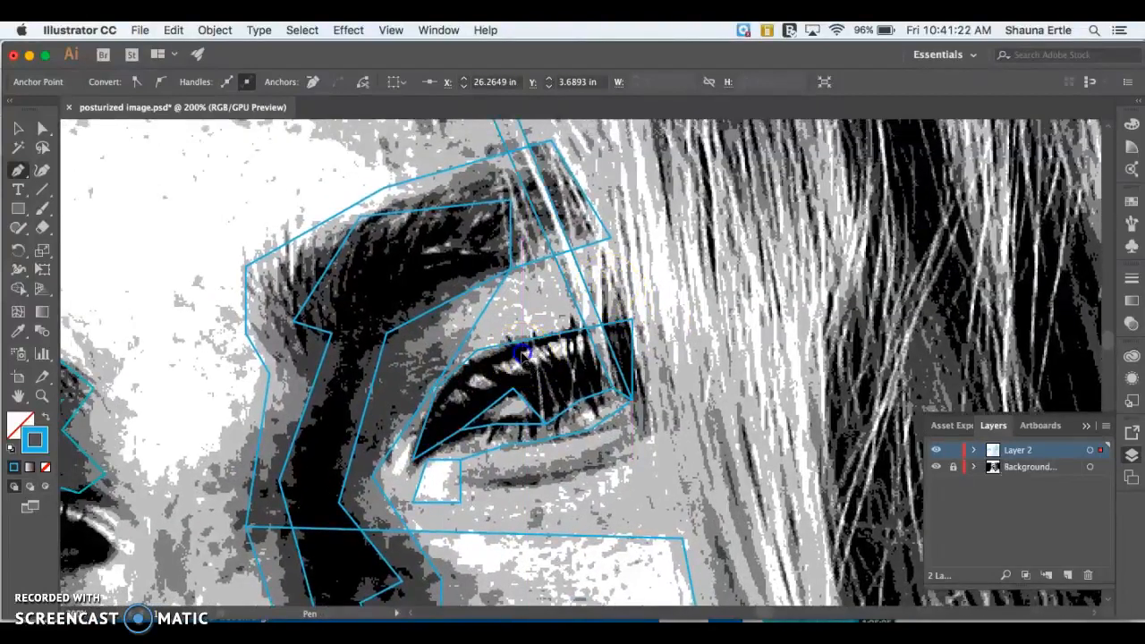
click(537, 369)
click(551, 356)
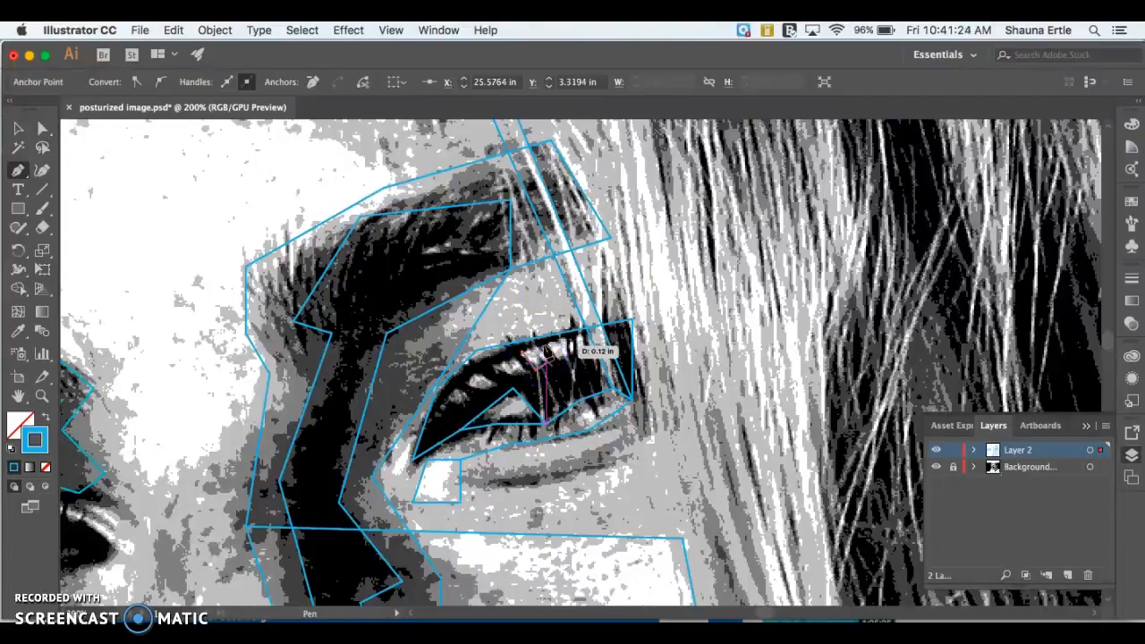
click(539, 343)
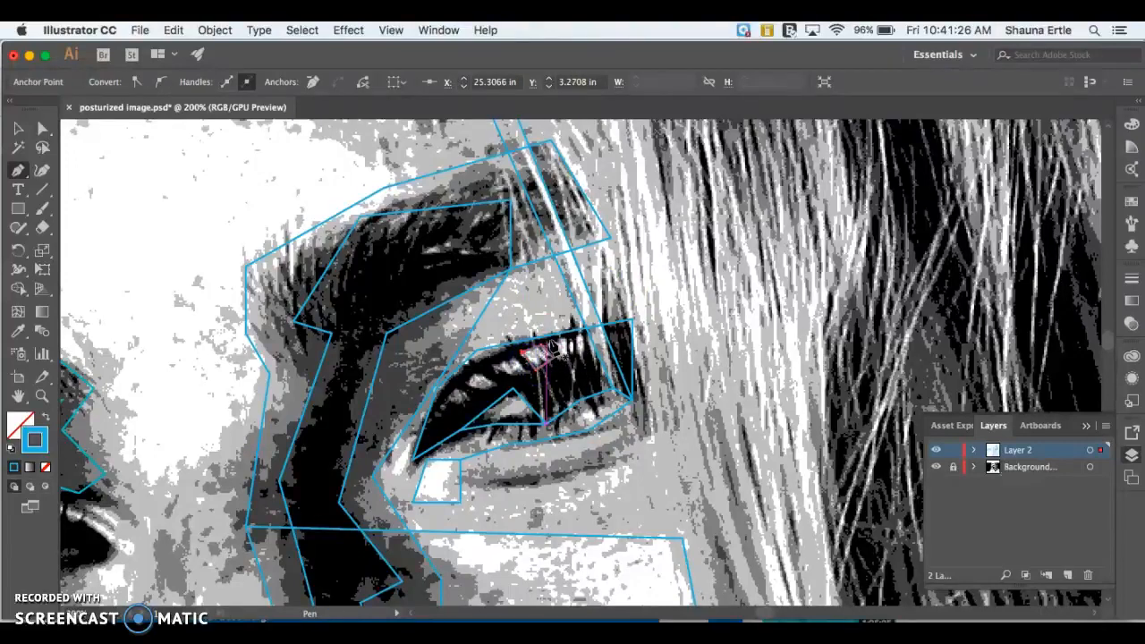
click(552, 343)
click(561, 357)
drag(571, 335, 507, 383)
Trace the remaining light gaps in the upper lashes toward the eye's inner corner.
click(511, 357)
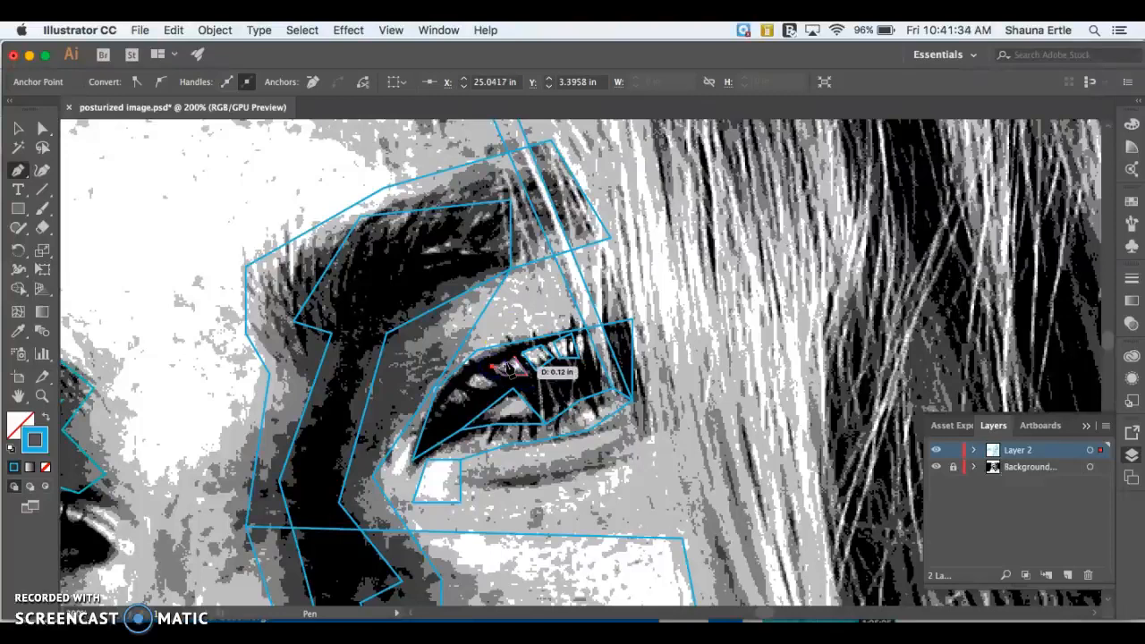
click(478, 381)
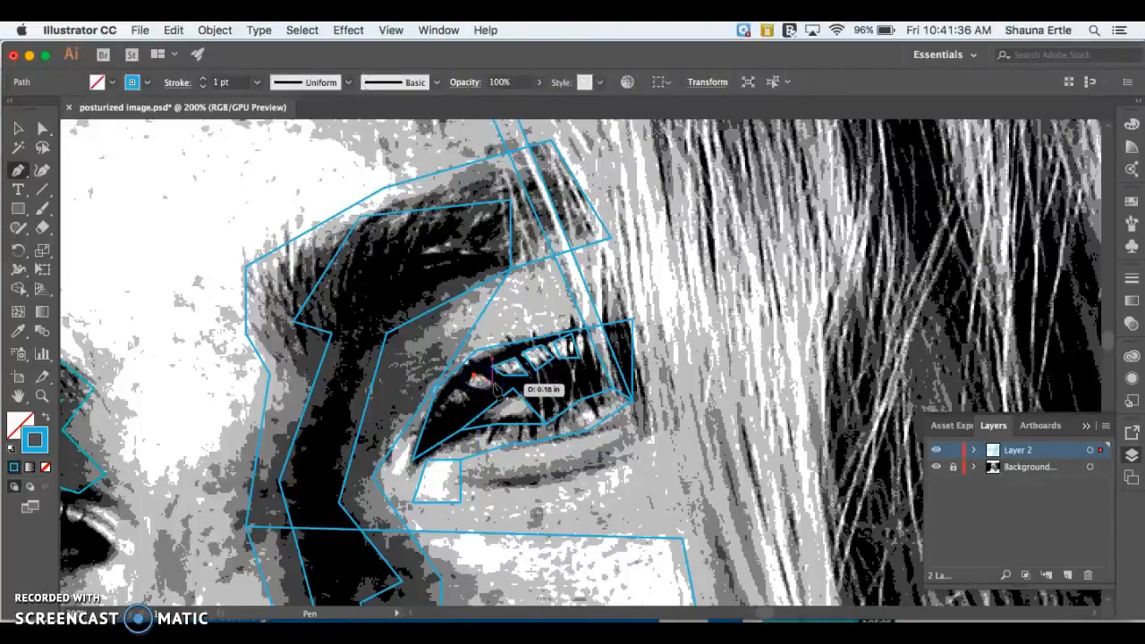
click(490, 385)
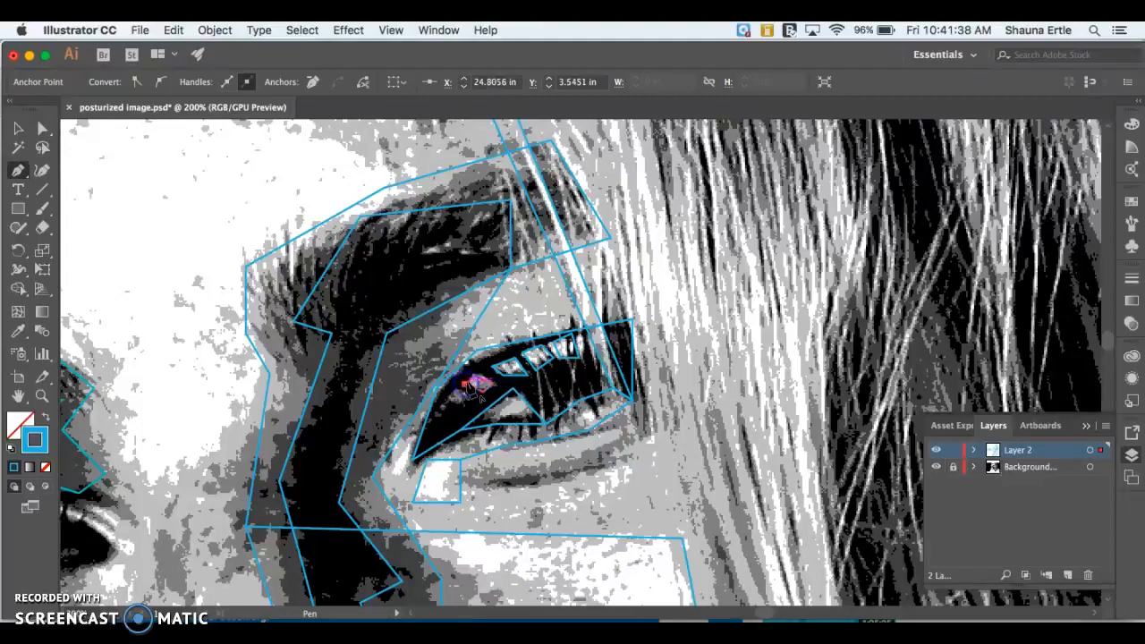
click(459, 395)
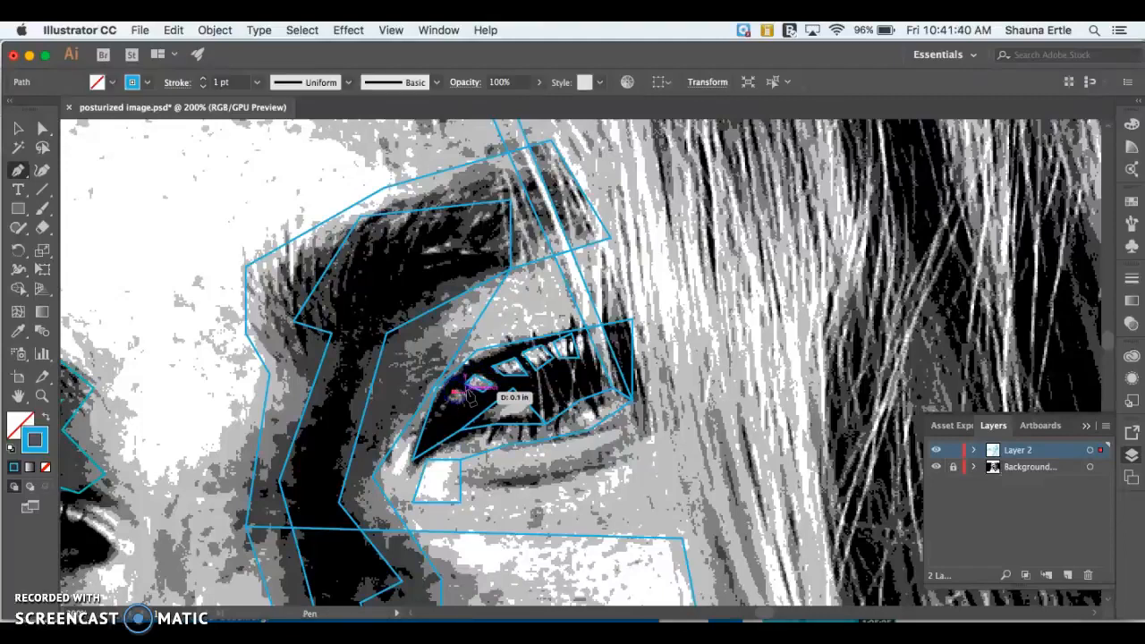
click(459, 398)
click(456, 400)
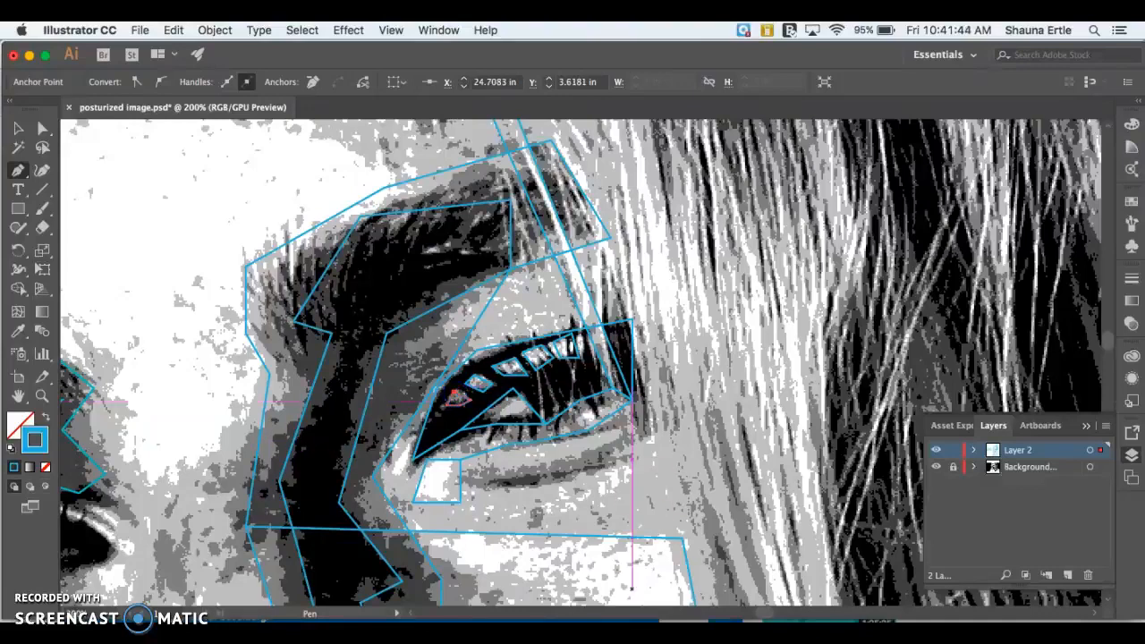
Start outlining the white forehead highlight from above the right-hand eyebrow, up around its upper edge to the left-hand hairline.
scroll(513, 475, left, 2)
key(super+minus)
key(super+minus)
key(super+minus)
key(super+minus)
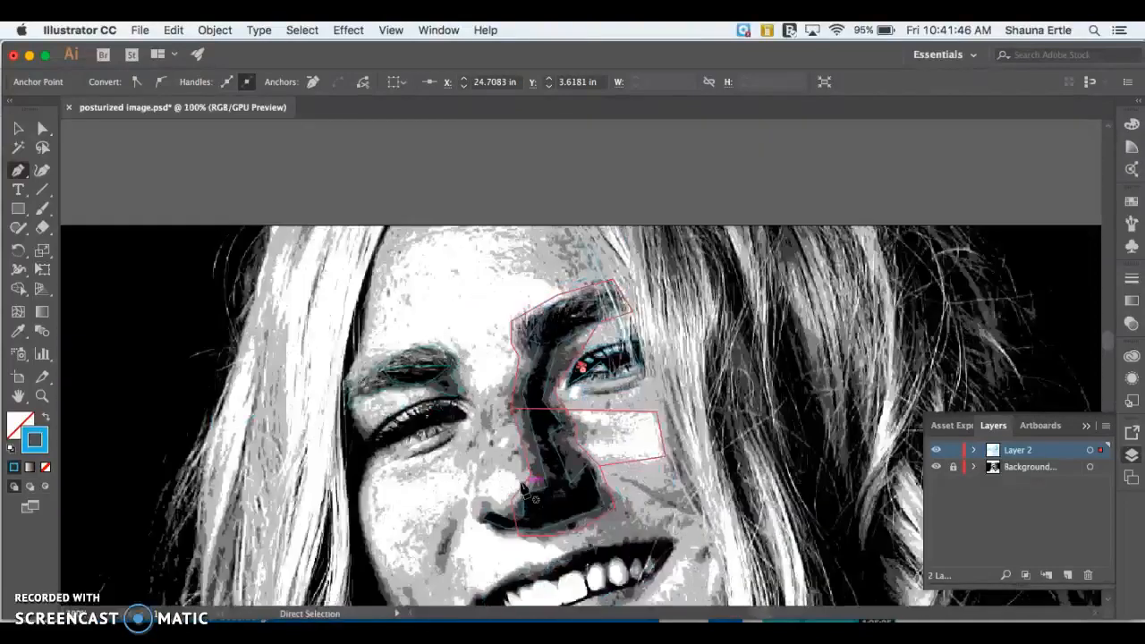
scroll(602, 358, down, 2)
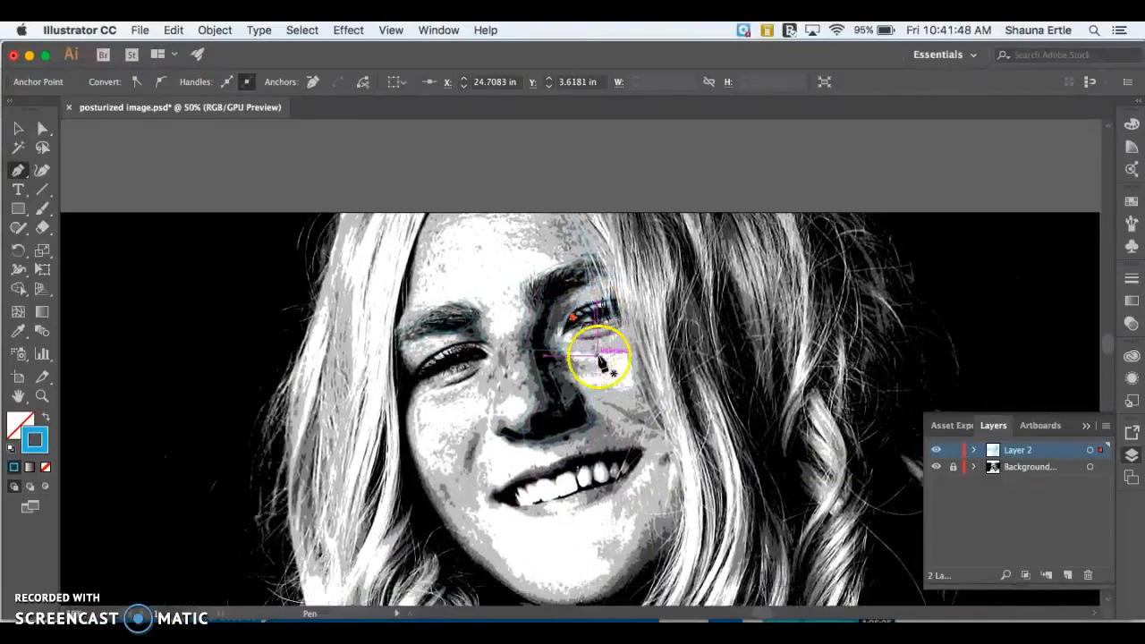
click(521, 236)
drag(521, 238, 535, 236)
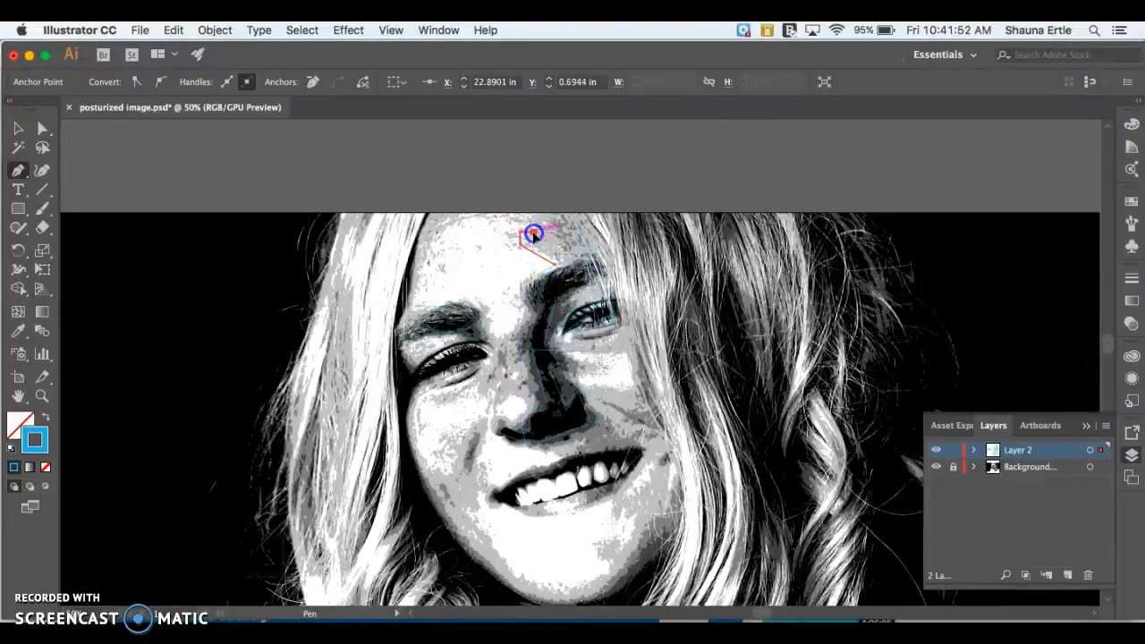
click(447, 217)
click(431, 235)
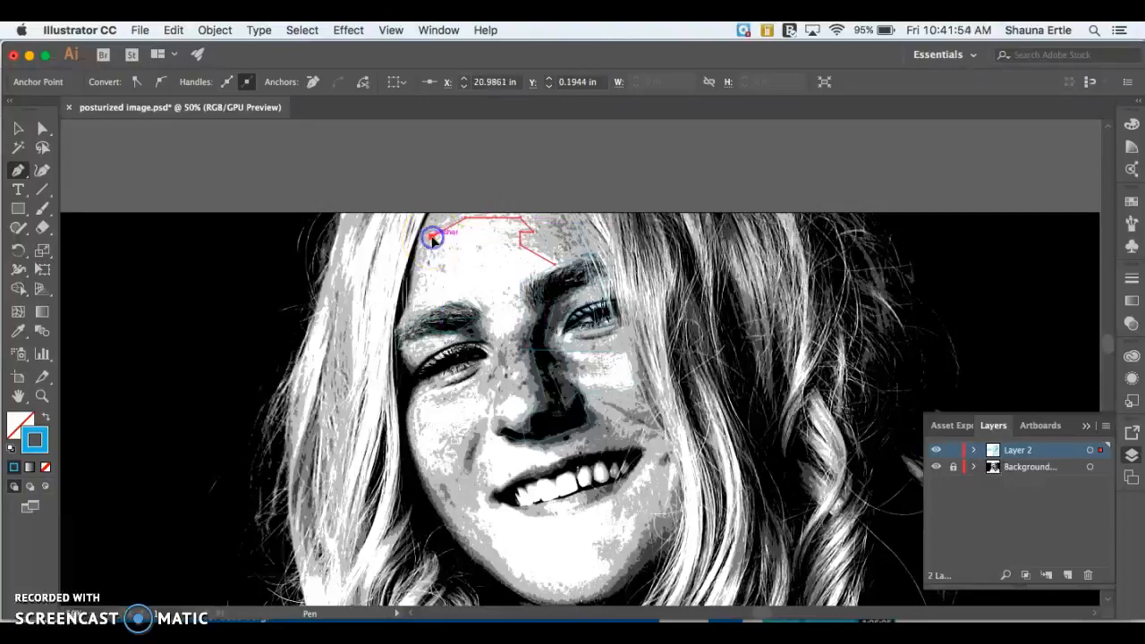
Continue the forehead highlight outline down the hairline, along the top of the left-hand eyebrow and around the area between the brows.
click(411, 311)
click(471, 303)
click(494, 332)
click(545, 296)
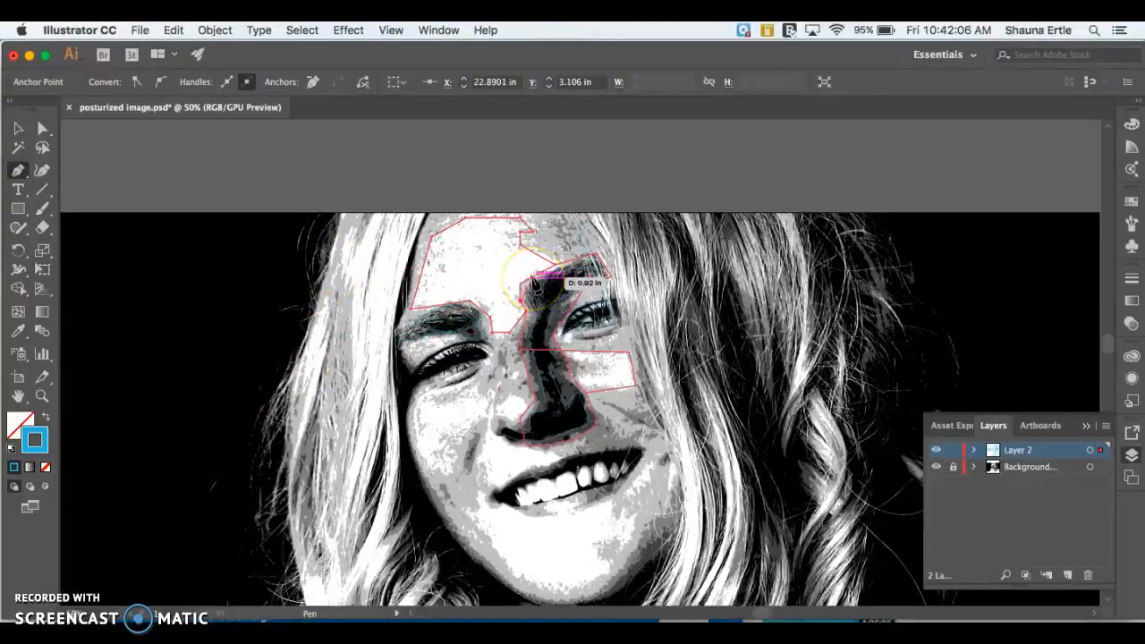
Extend the outline along the photo's top edge and down the left-hand hairline to the outer end of the left-hand eyebrow.
drag(441, 205, 440, 246)
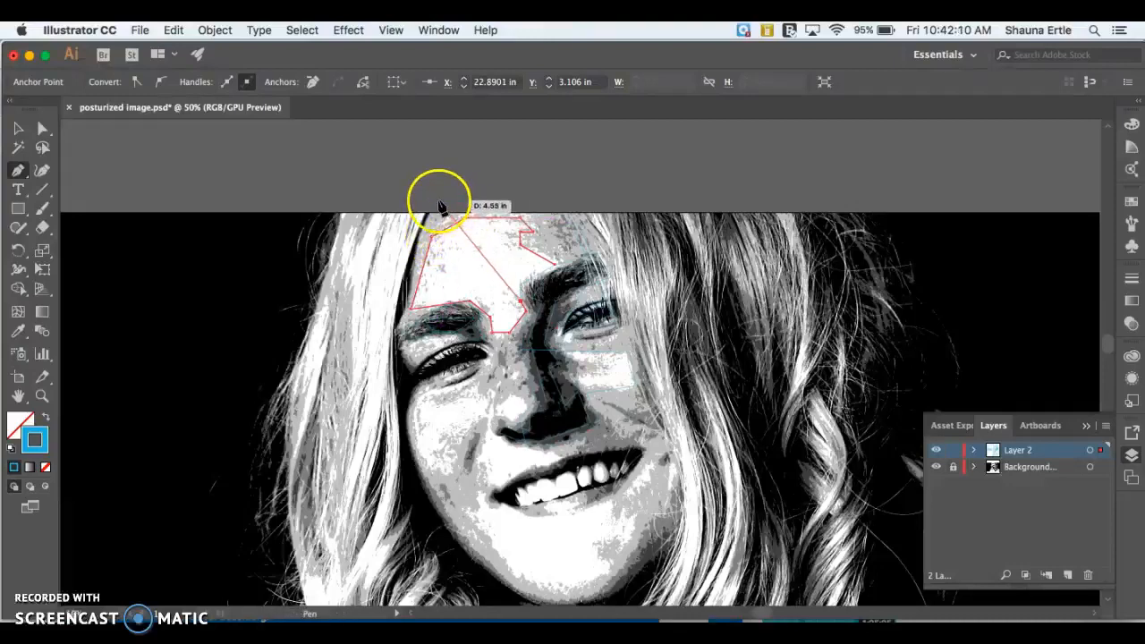
click(429, 215)
click(409, 259)
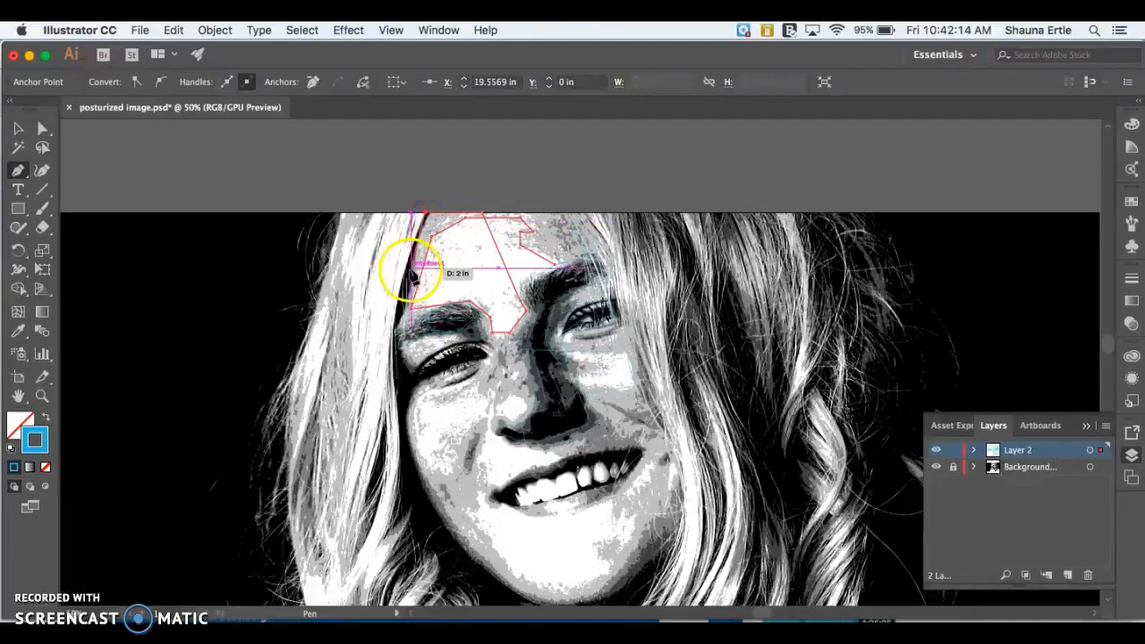
click(399, 326)
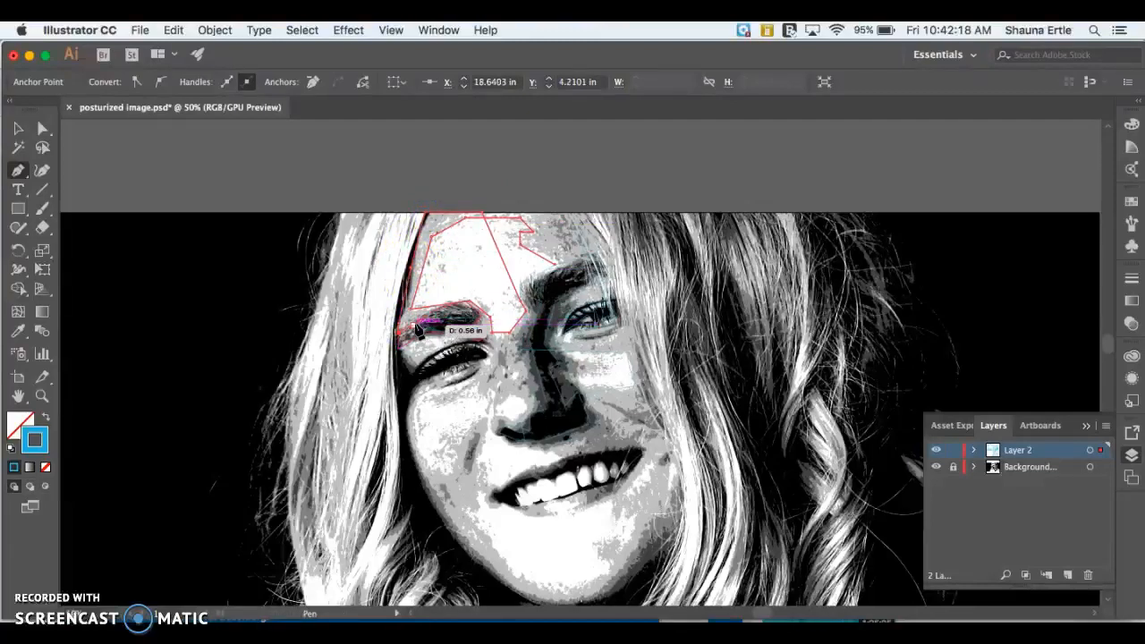
click(417, 320)
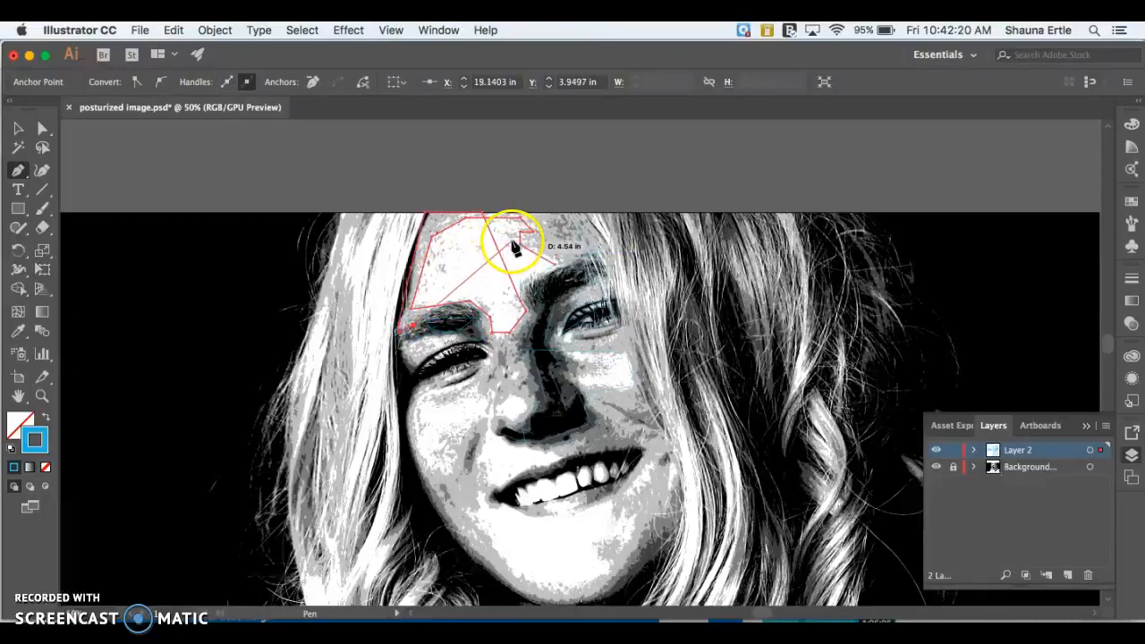
Trace the narrow hair edge at the forehead's upper right-hand corner, between the photo's top edge and the outer right-hand eyebrow.
click(589, 221)
click(615, 254)
click(603, 214)
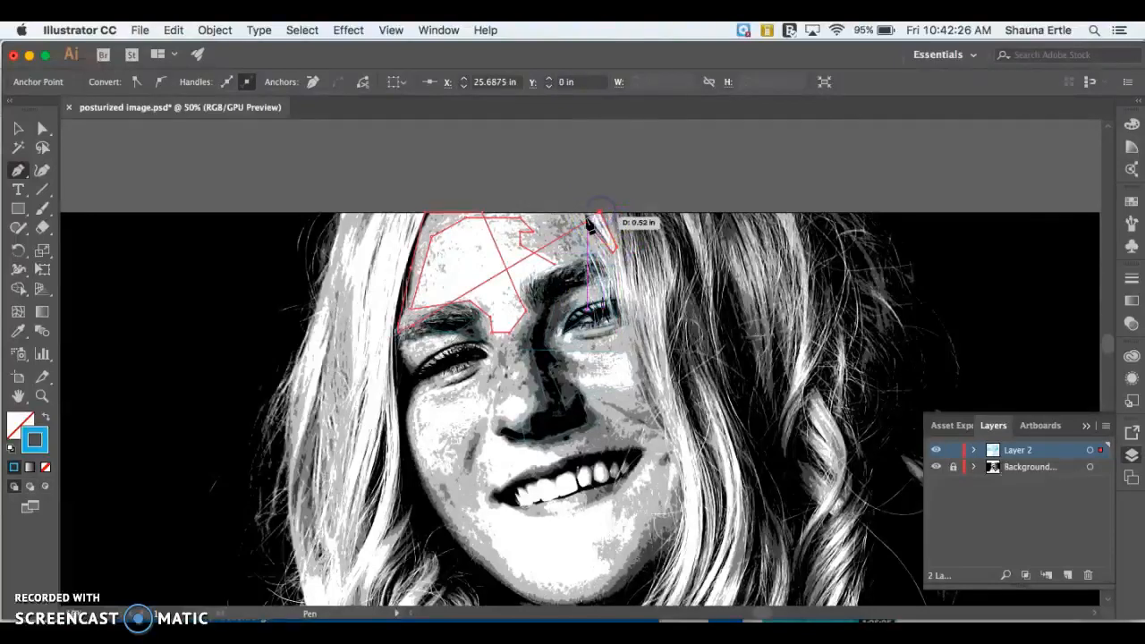
click(588, 223)
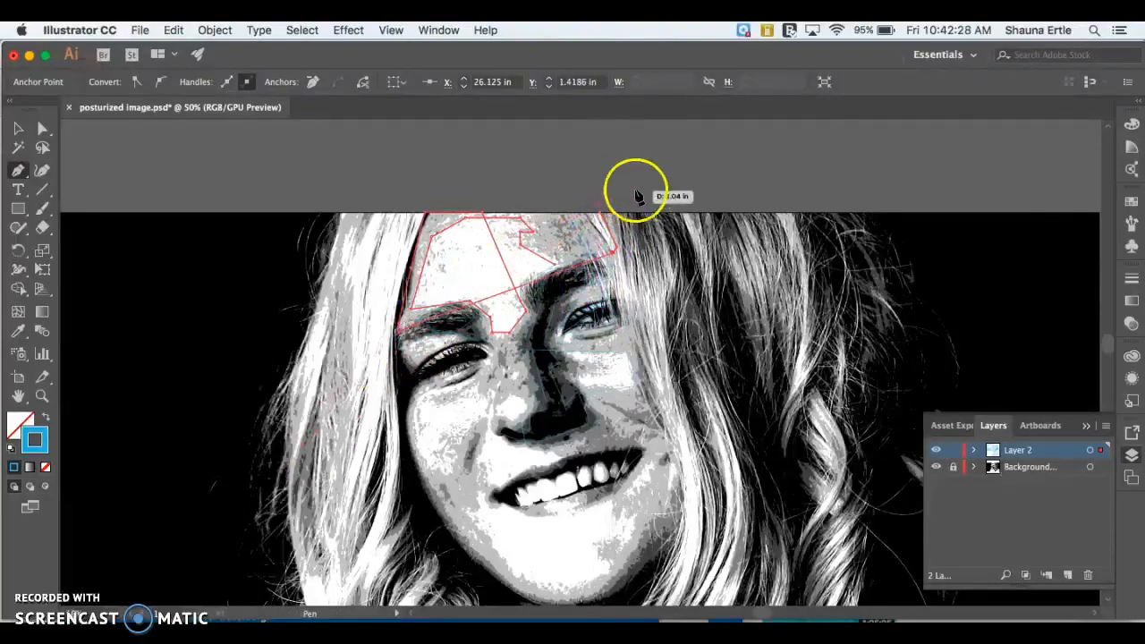